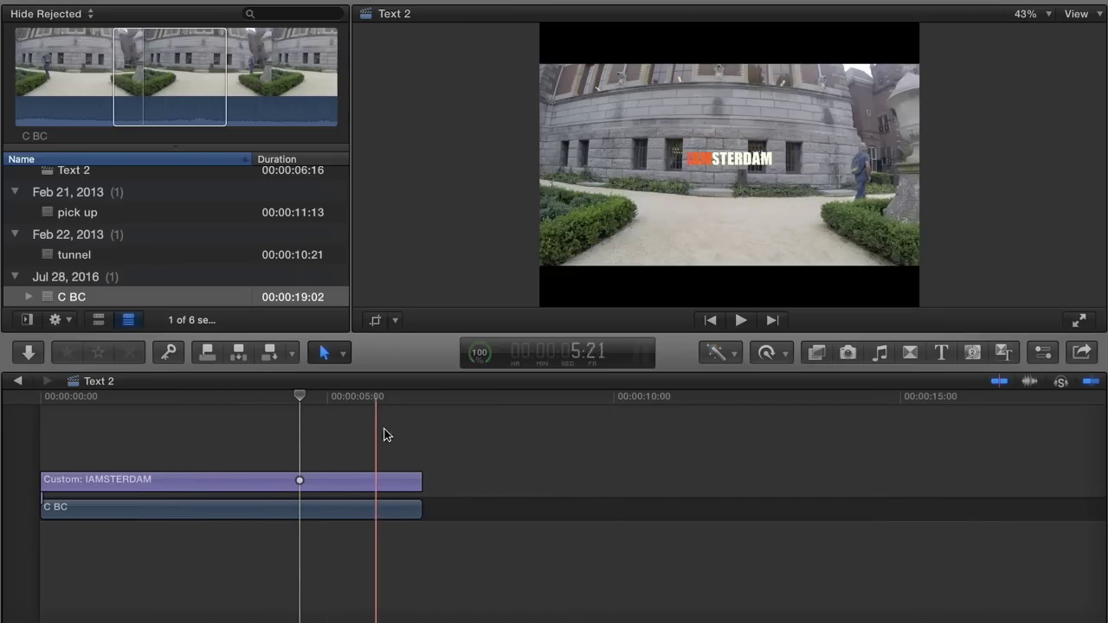
Append a second video-only copy of C BC at the project end, extending it to 13:08.
{"action": "left_click", "coordinate": [419, 440]}
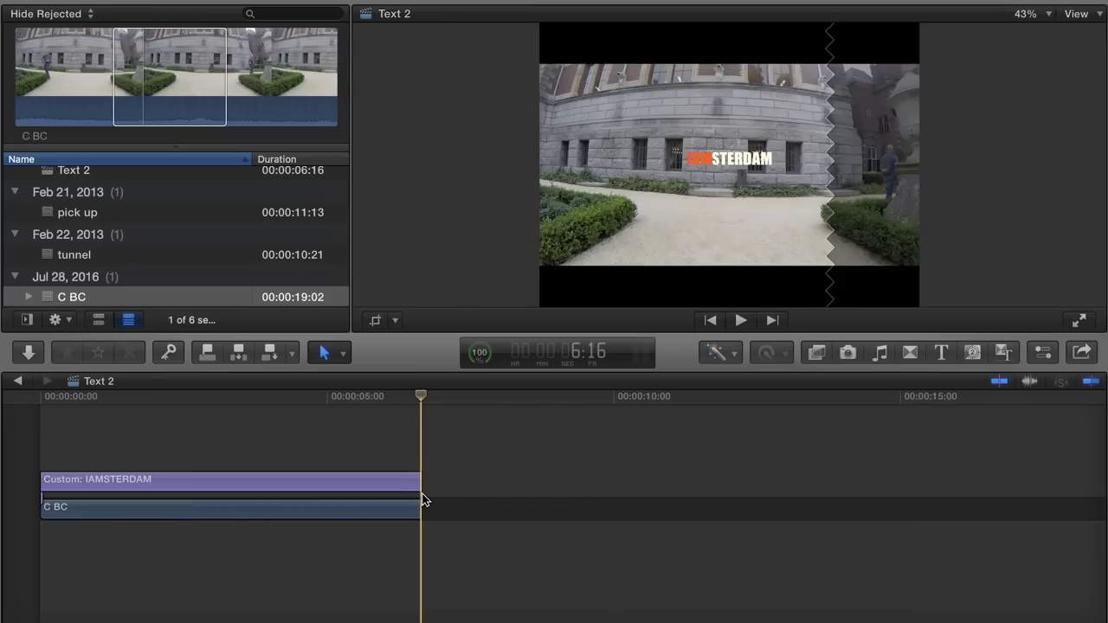
{"action": "scroll", "coordinate": [205, 187], "scroll_direction": "up", "scroll_amount": 2}
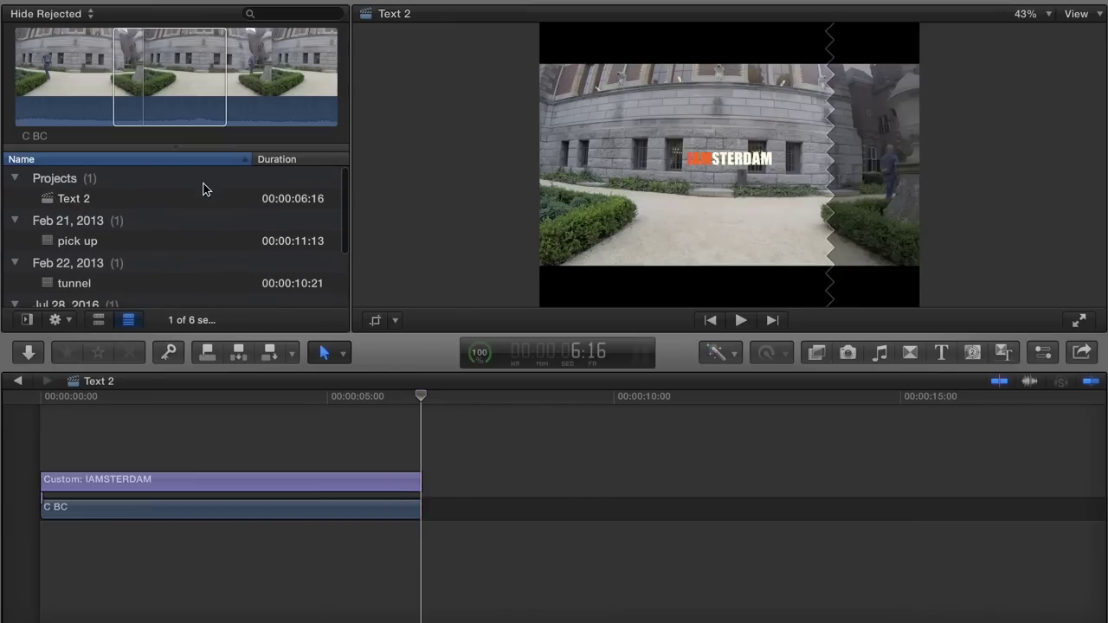
{"action": "left_click", "coordinate": [143, 74]}
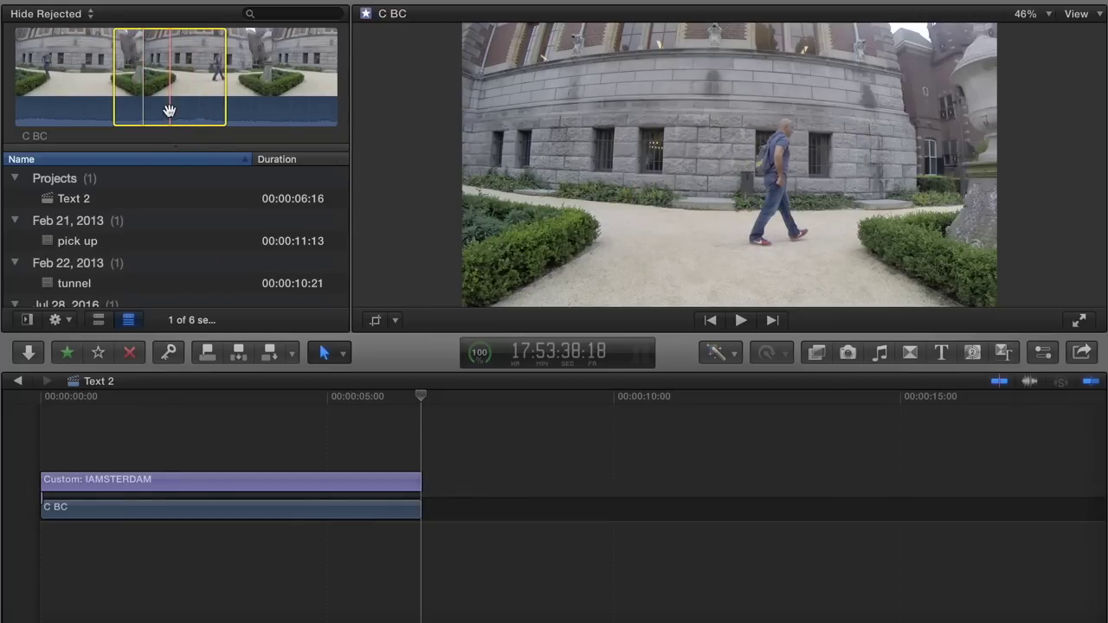
{"action": "left_click", "coordinate": [292, 353]}
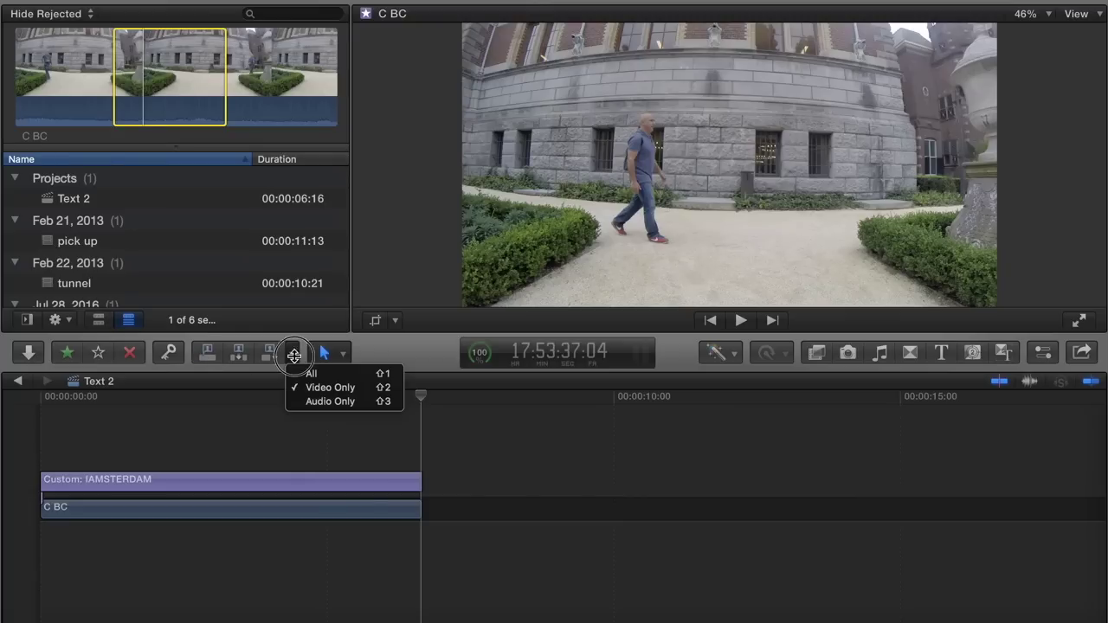
{"action": "left_click", "coordinate": [263, 420]}
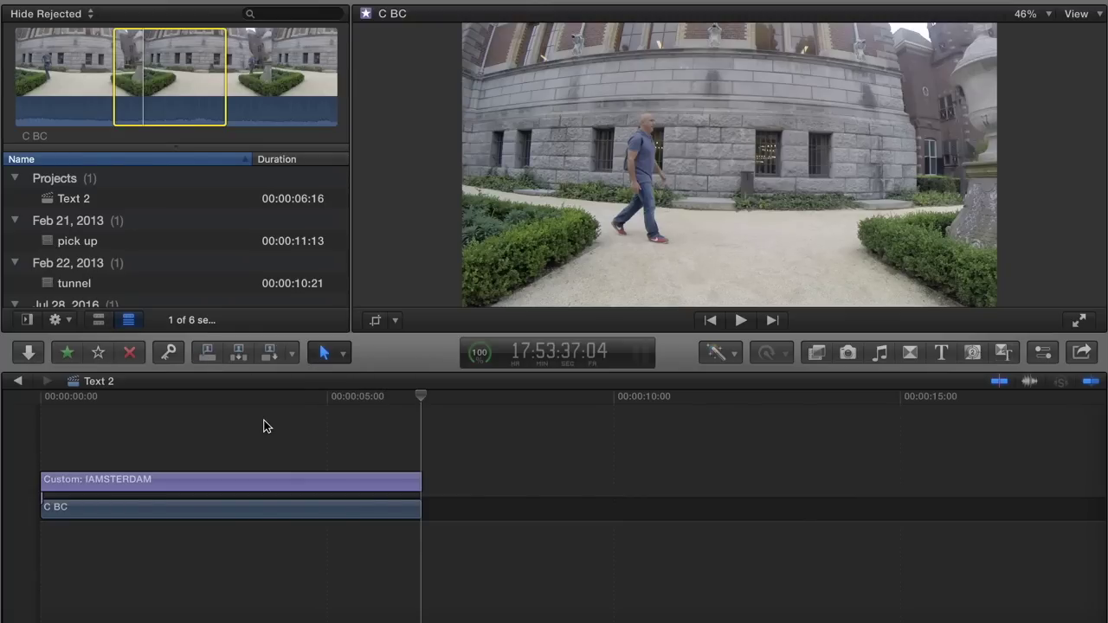
{"action": "key", "text": "e"}
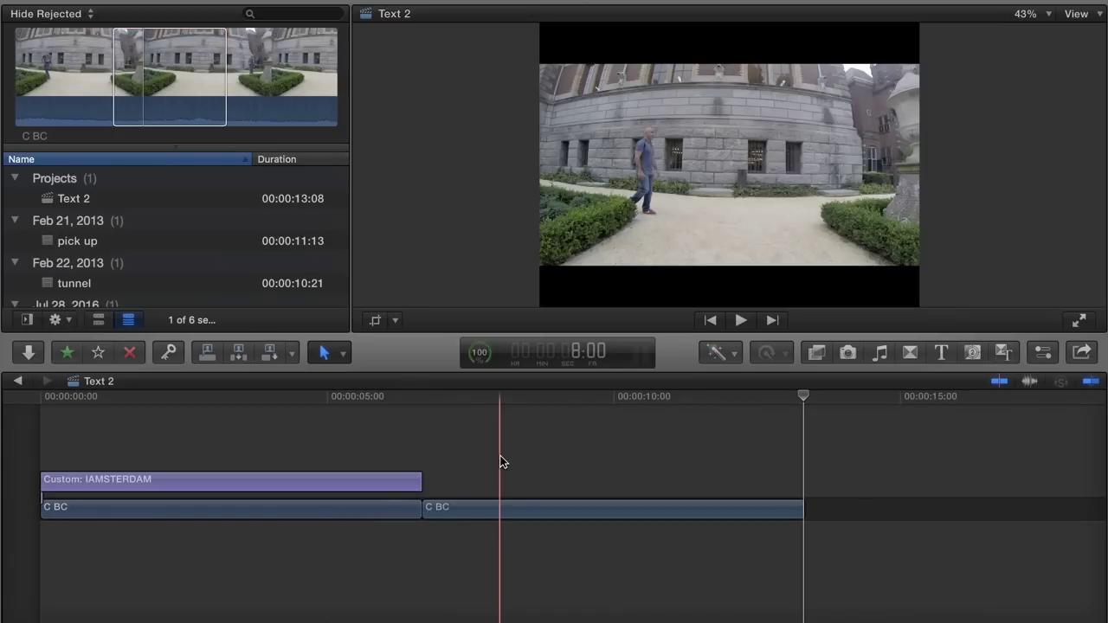
{"action": "left_click", "coordinate": [581, 457]}
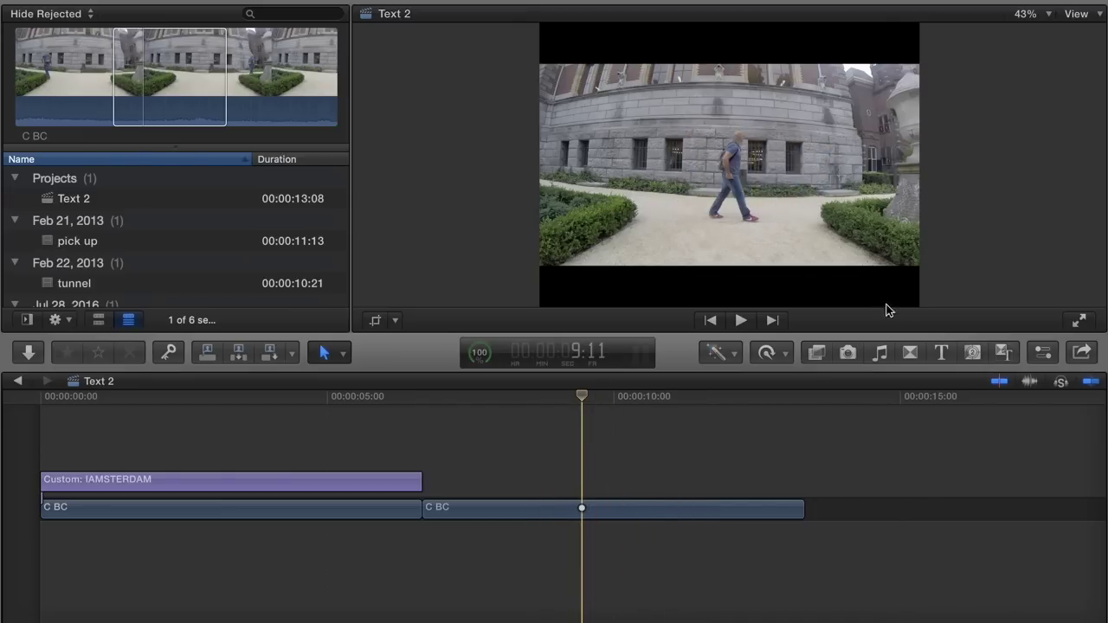
Connect a Build In/Out Custom title above the second C BC clip at the playhead.
{"action": "left_click", "coordinate": [941, 352]}
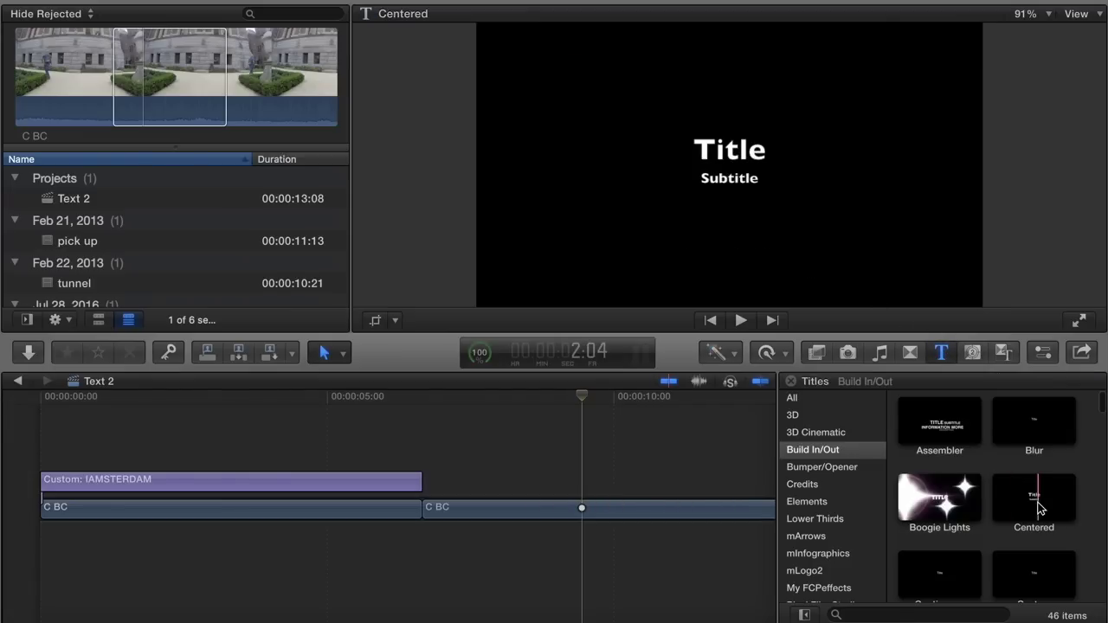
{"action": "scroll", "coordinate": [1038, 507], "scroll_direction": "down", "scroll_amount": 2}
{"action": "left_click", "coordinate": [1036, 506]}
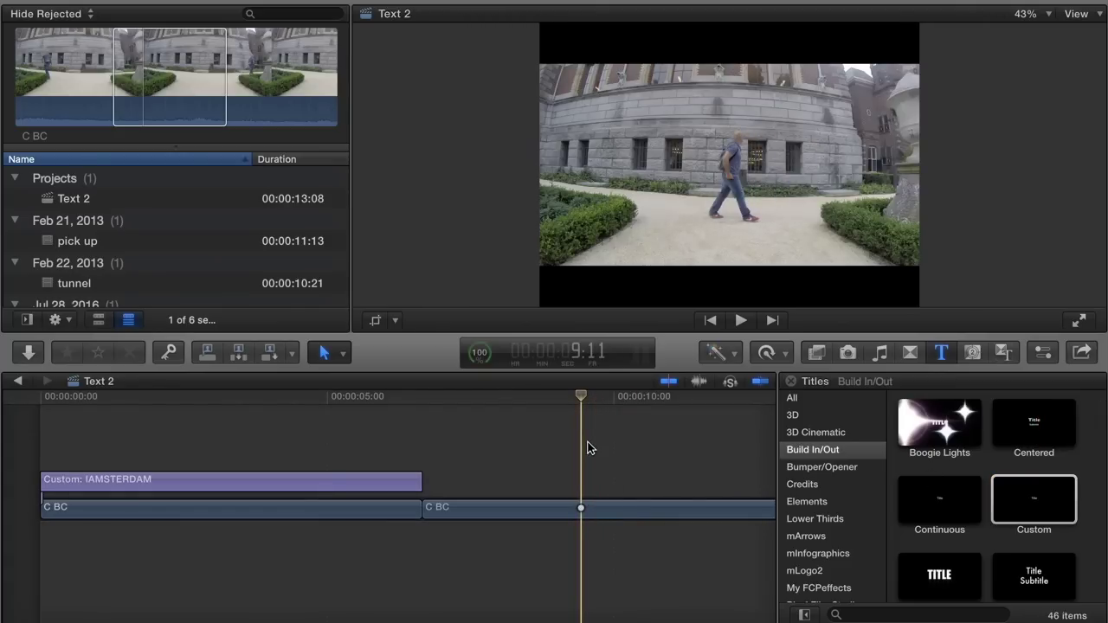
{"action": "key", "text": "c"}
{"action": "left_click", "coordinate": [1017, 508]}
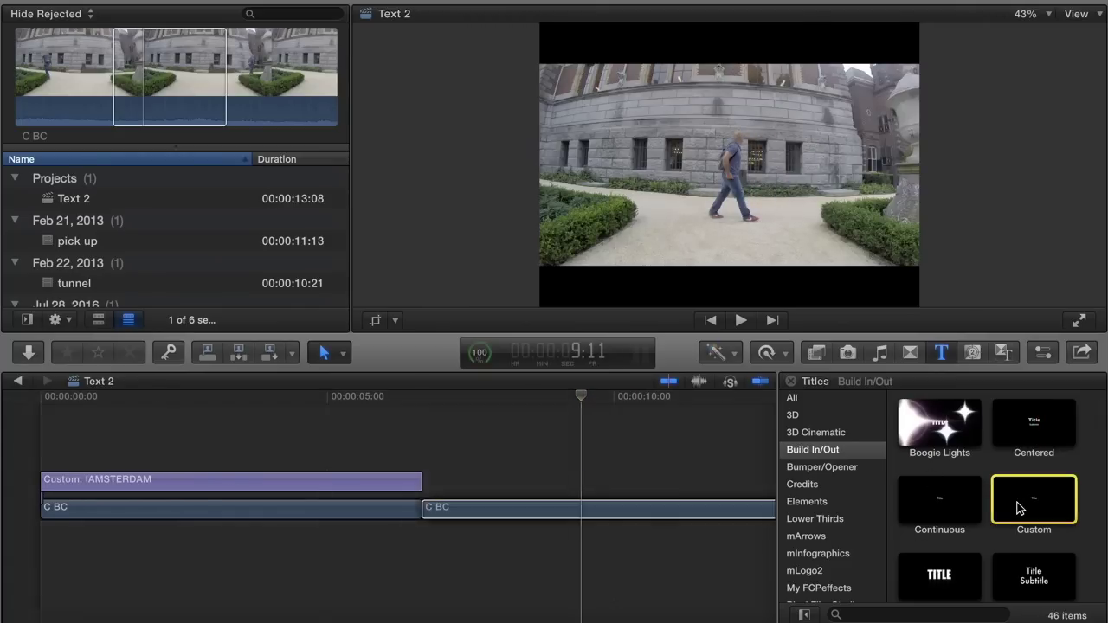
{"action": "key", "text": "q"}
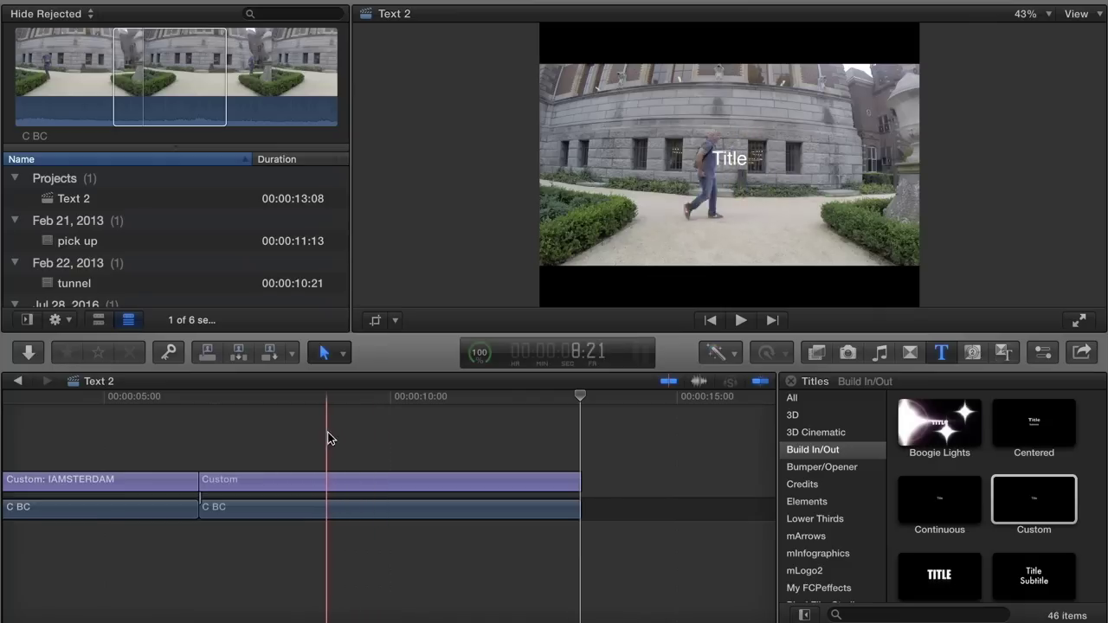
{"action": "left_click", "coordinate": [382, 447]}
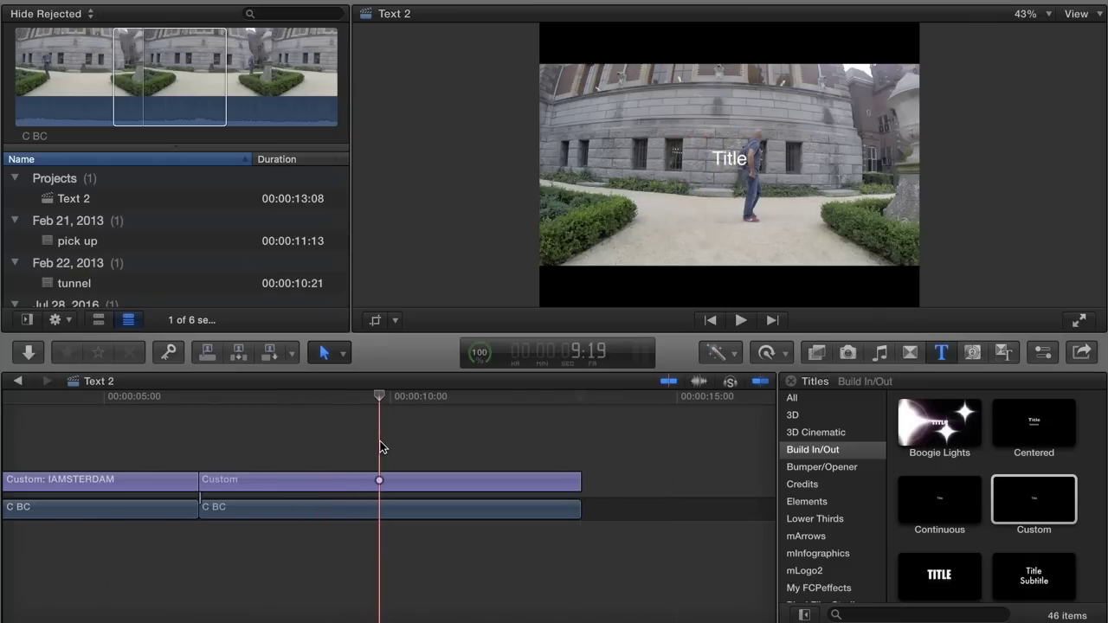
{"action": "key", "text": "super+shift+2"}
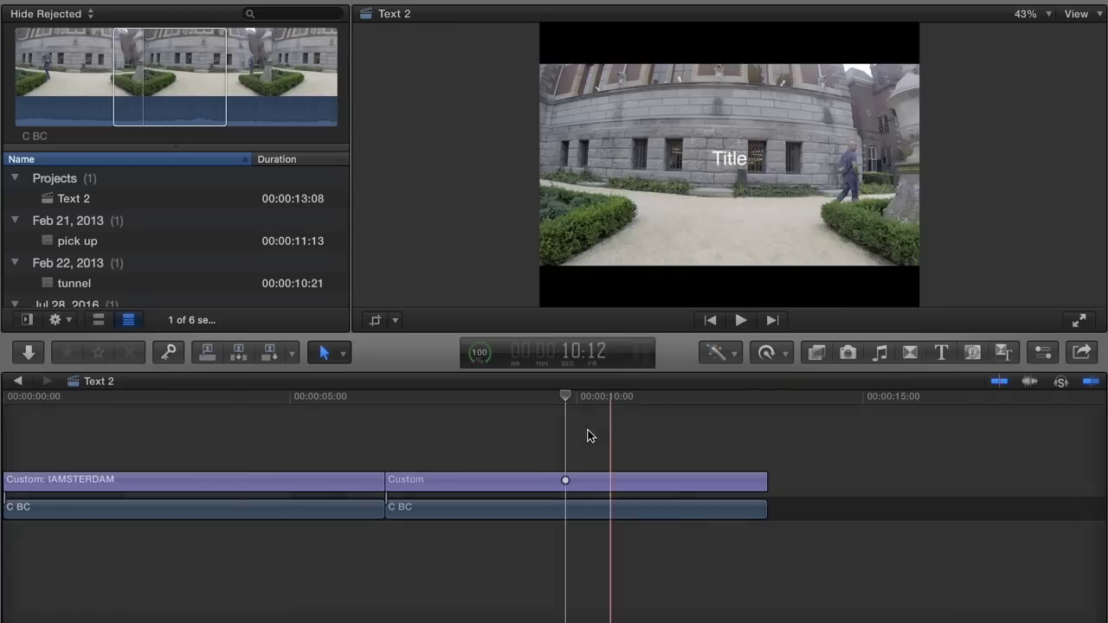
{"action": "left_click", "coordinate": [1043, 355]}
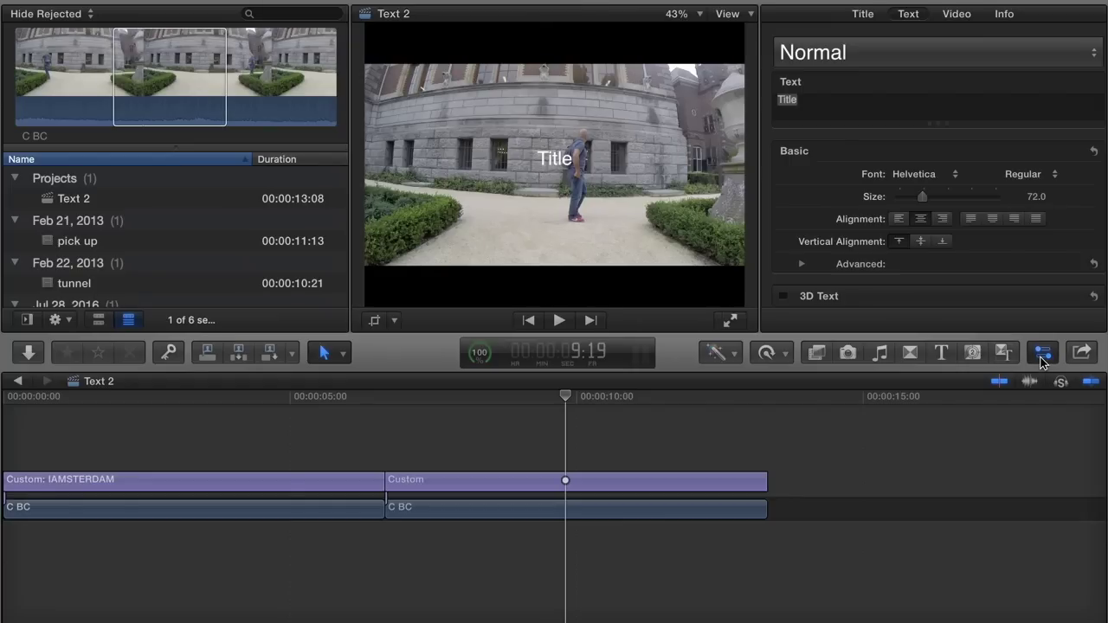
Change the title text to IAMSTERDAM in HeadLineA at size 77, then select IAM.
{"action": "left_click", "coordinate": [814, 99]}
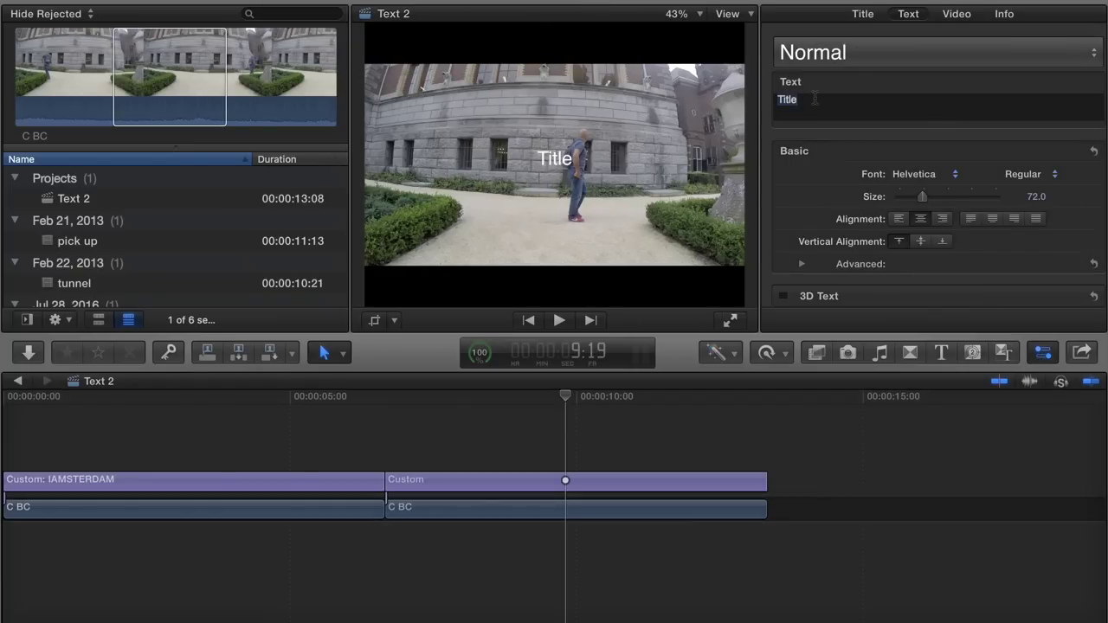
{"action": "type", "text": "I"}
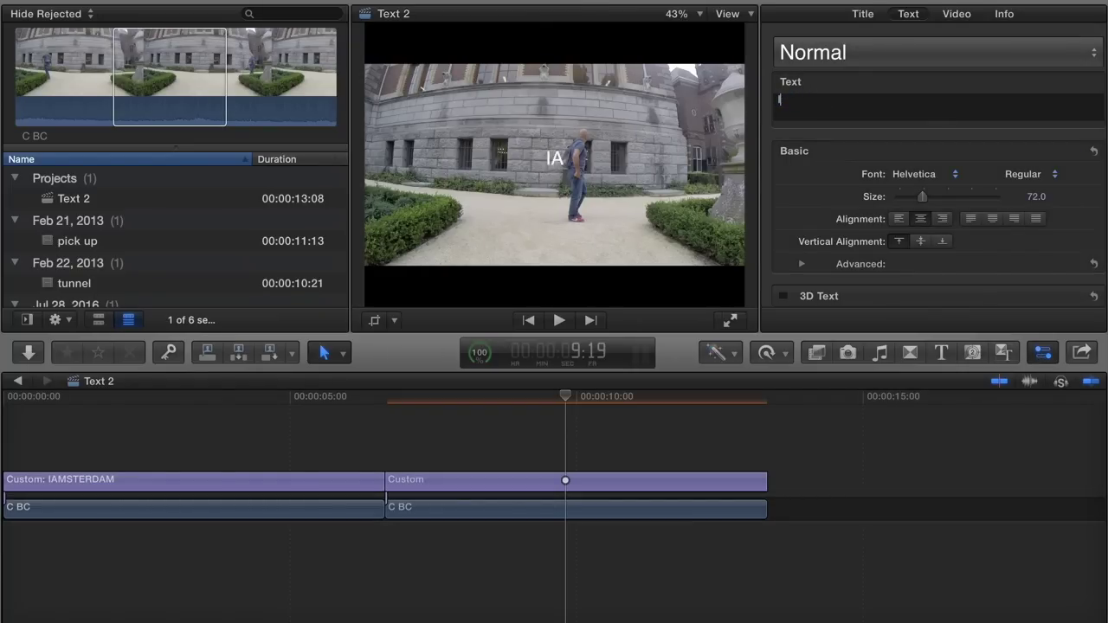
{"action": "type", "text": "AMSTERDAM"}
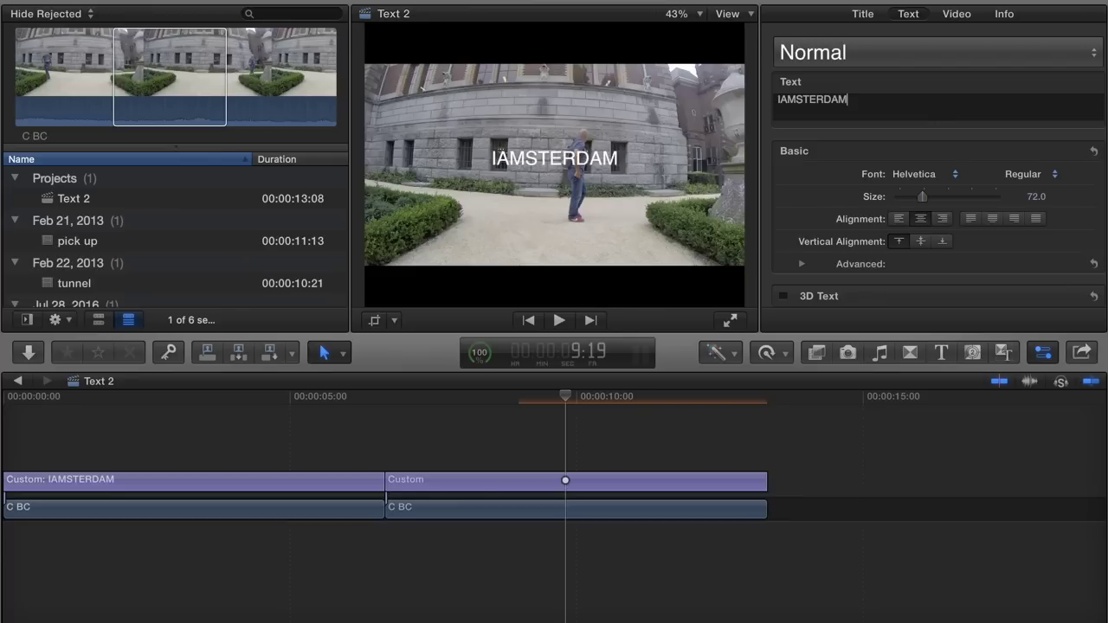
{"action": "left_click", "coordinate": [957, 177]}
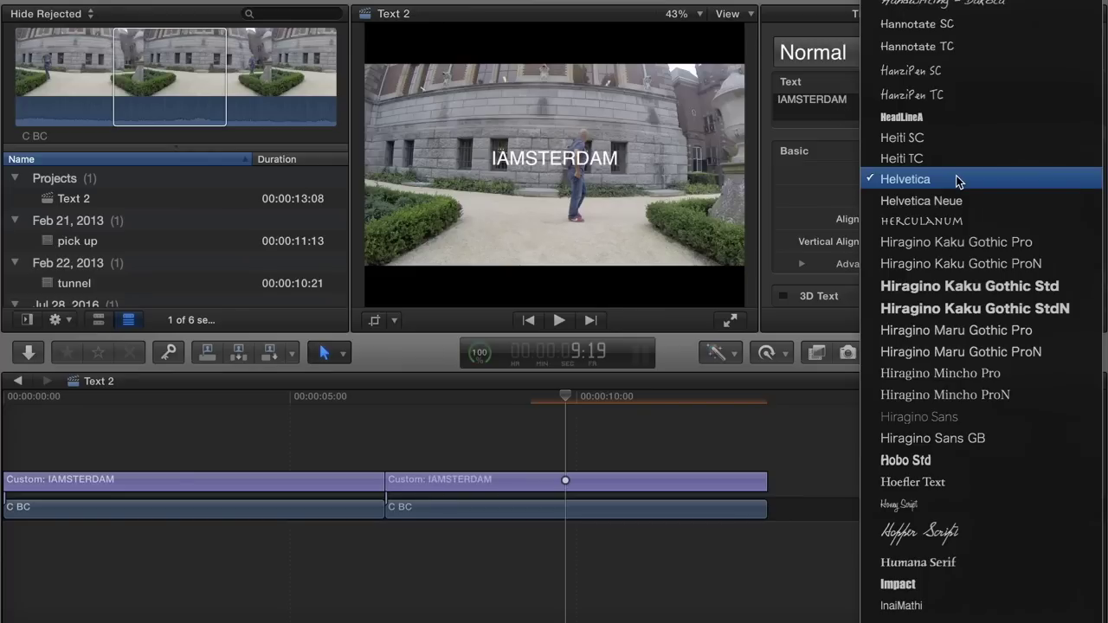
{"action": "left_click", "coordinate": [934, 120]}
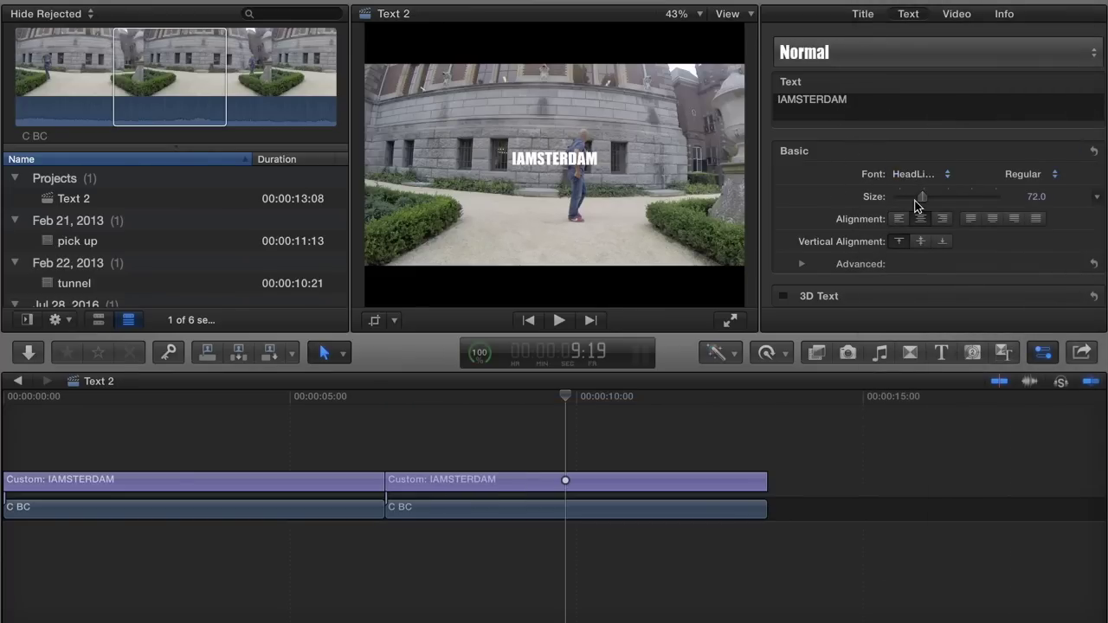
{"action": "left_click_drag", "start_coordinate": [923, 198], "coordinate": [925, 199]}
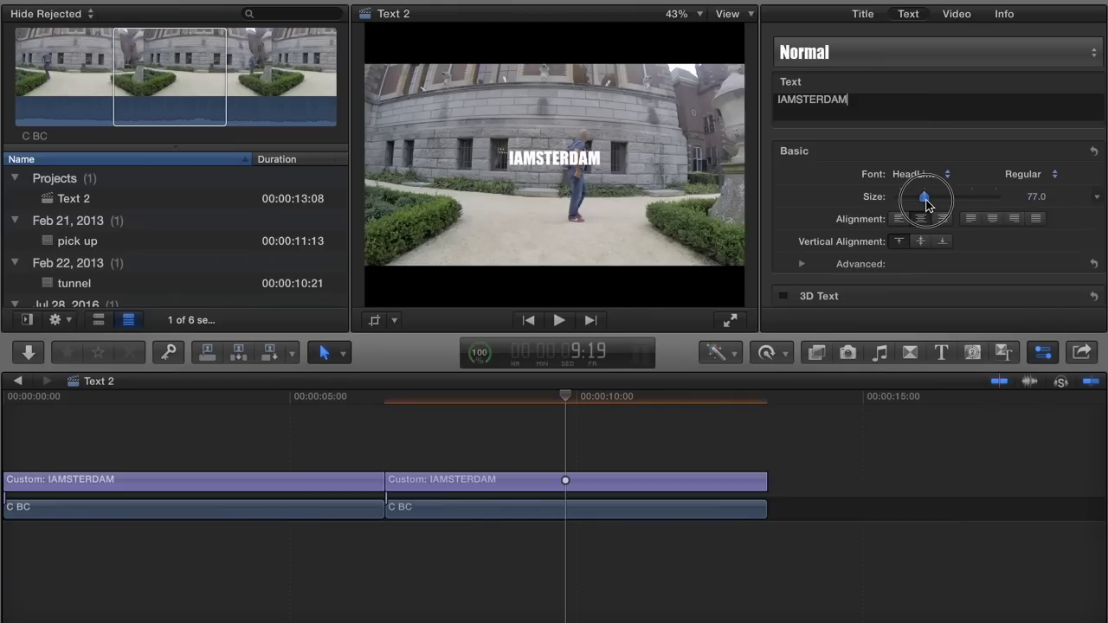
{"action": "left_click_drag", "start_coordinate": [925, 199], "coordinate": [926, 202]}
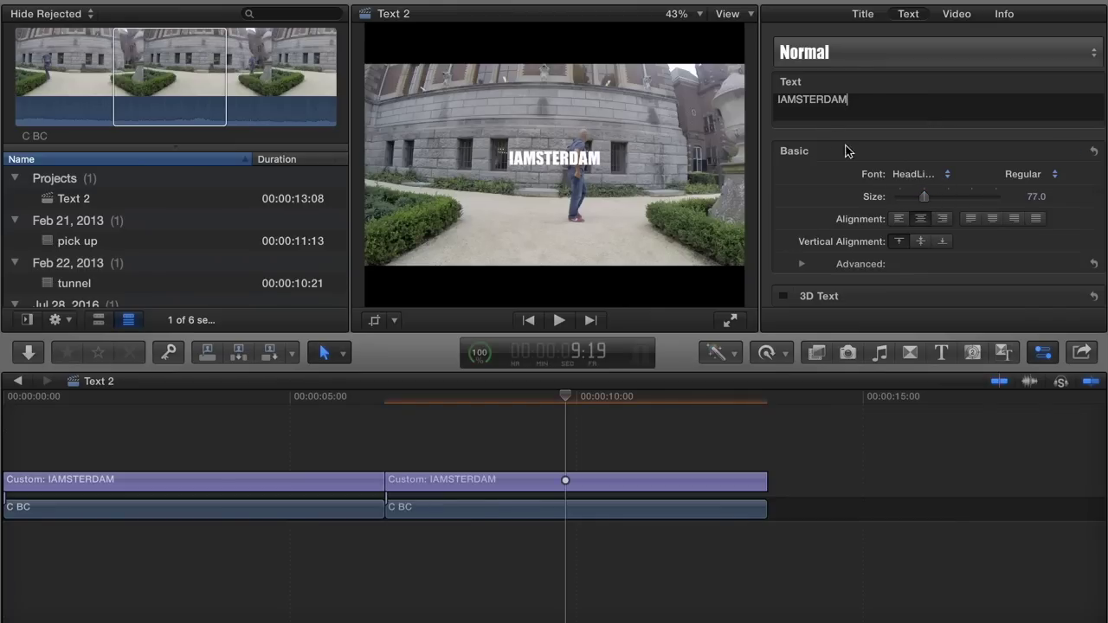
{"action": "left_click_drag", "start_coordinate": [796, 101], "coordinate": [776, 101]}
{"action": "scroll", "coordinate": [776, 182], "scroll_direction": "down", "scroll_amount": 3}
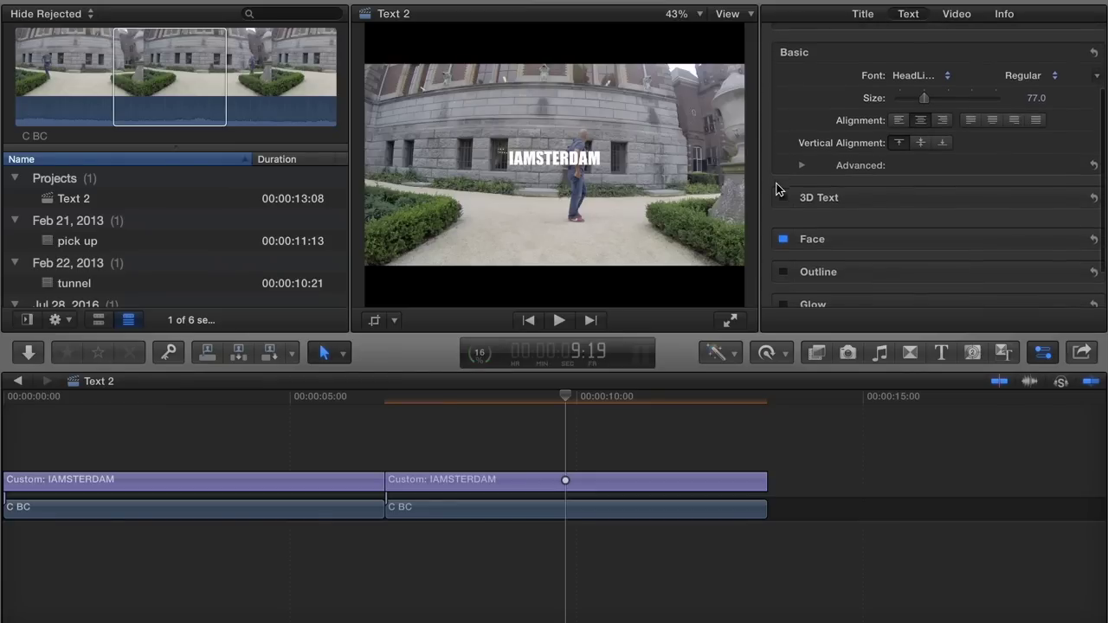
Colour the IAM letters orange, then move to 9:12 where the man crosses the title.
{"action": "left_click", "coordinate": [1070, 243]}
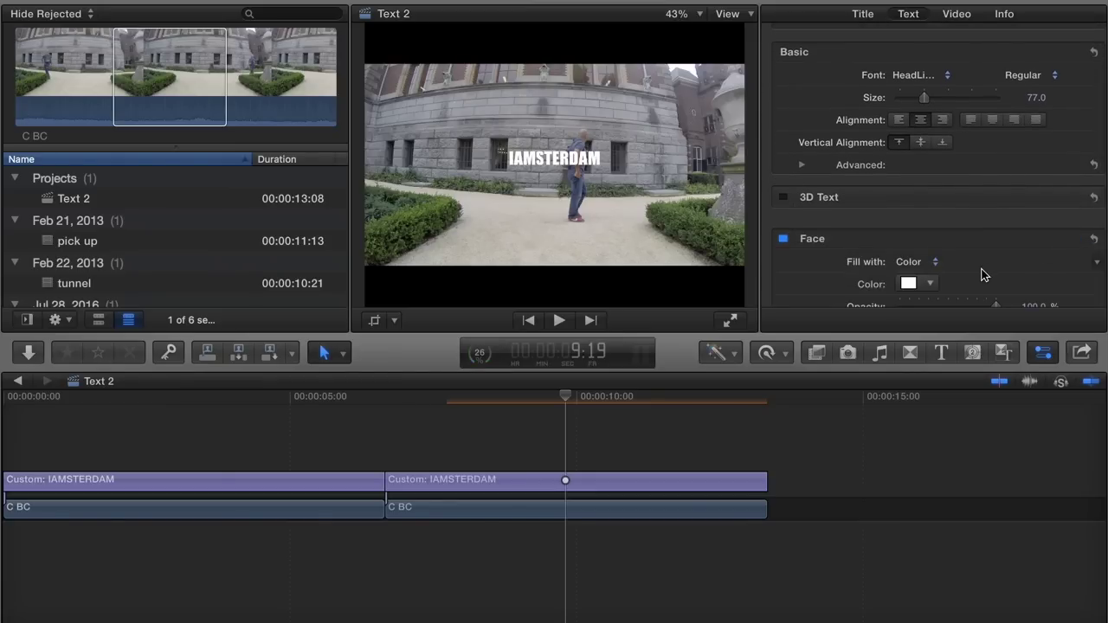
{"action": "scroll", "coordinate": [979, 272], "scroll_direction": "down", "scroll_amount": 2}
{"action": "left_click", "coordinate": [931, 233]}
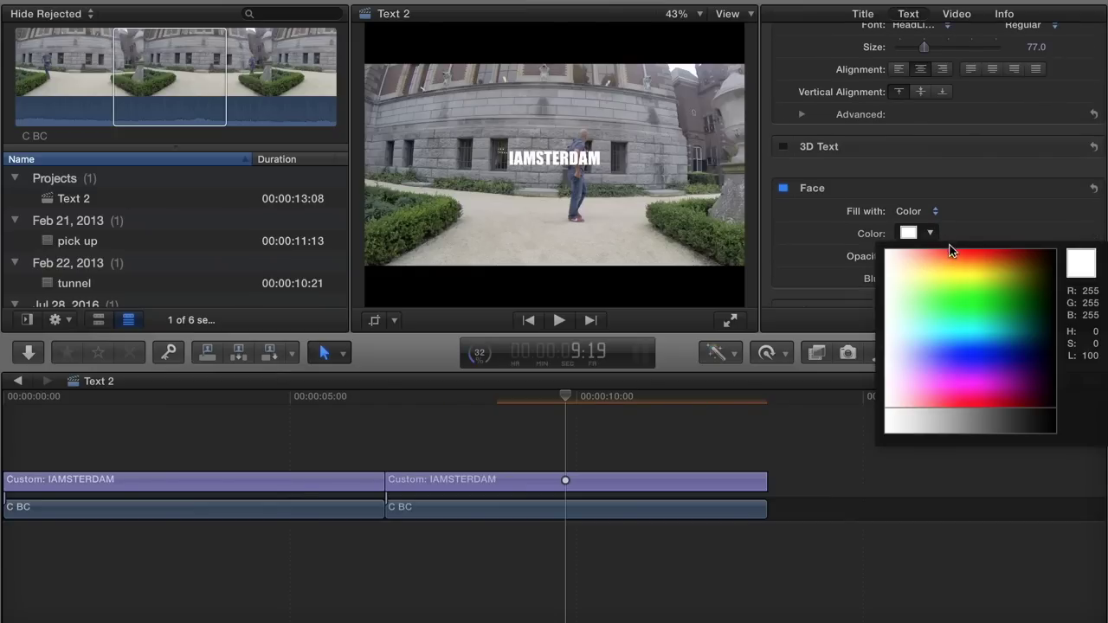
{"action": "mouse_move", "coordinate": [950, 251]}
{"action": "left_mouse_down"}
{"action": "mouse_move", "coordinate": [965, 249]}
{"action": "mouse_move", "coordinate": [959, 262]}
{"action": "left_mouse_up"}
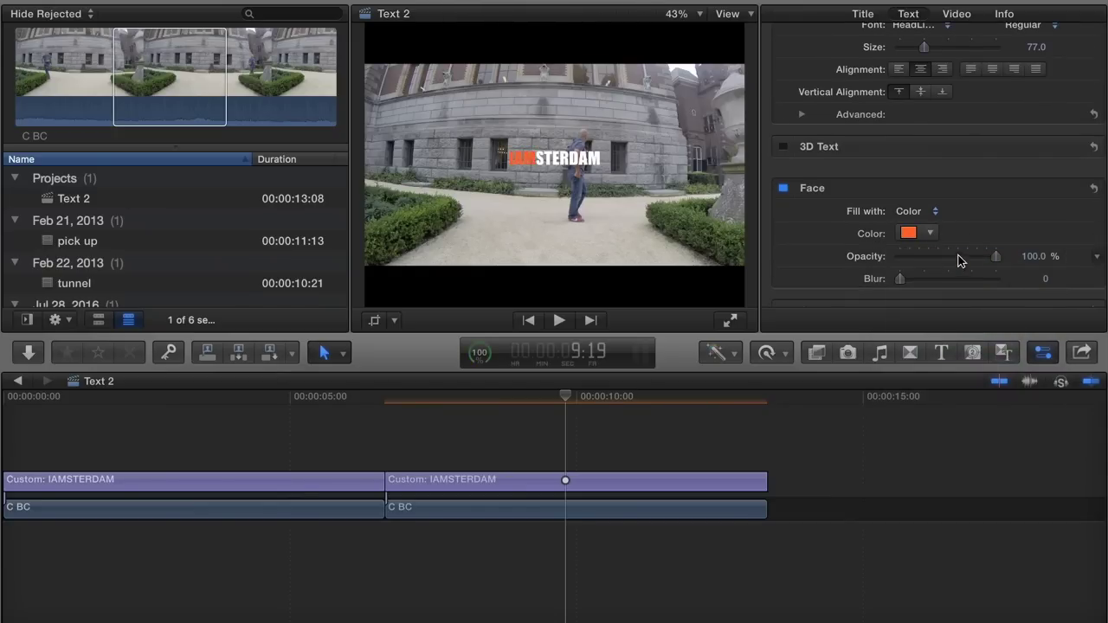
{"action": "left_click", "coordinate": [708, 421]}
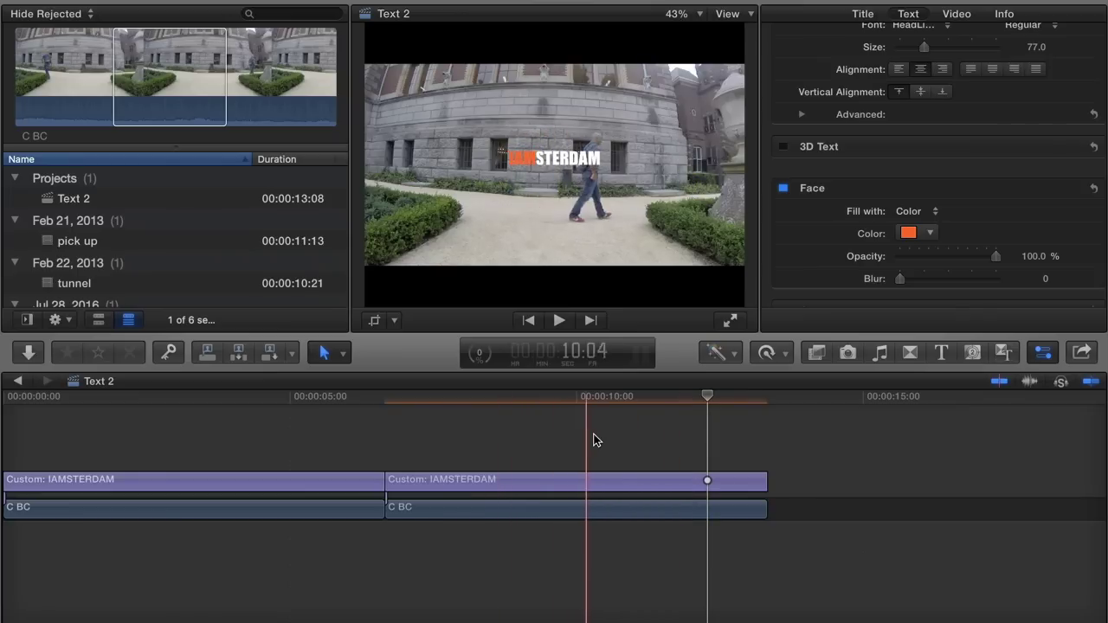
{"action": "left_click", "coordinate": [547, 433]}
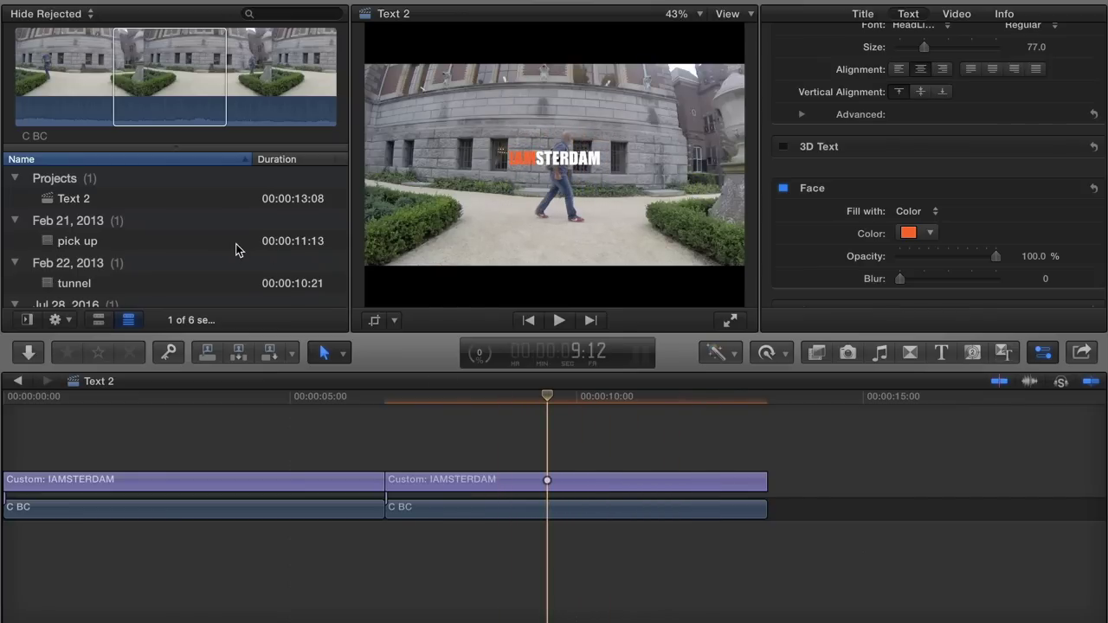
Hide the event library, zoom the viewer to 150% on the title, and return to about 8:12.
{"action": "key", "text": "ctrl+super+1"}
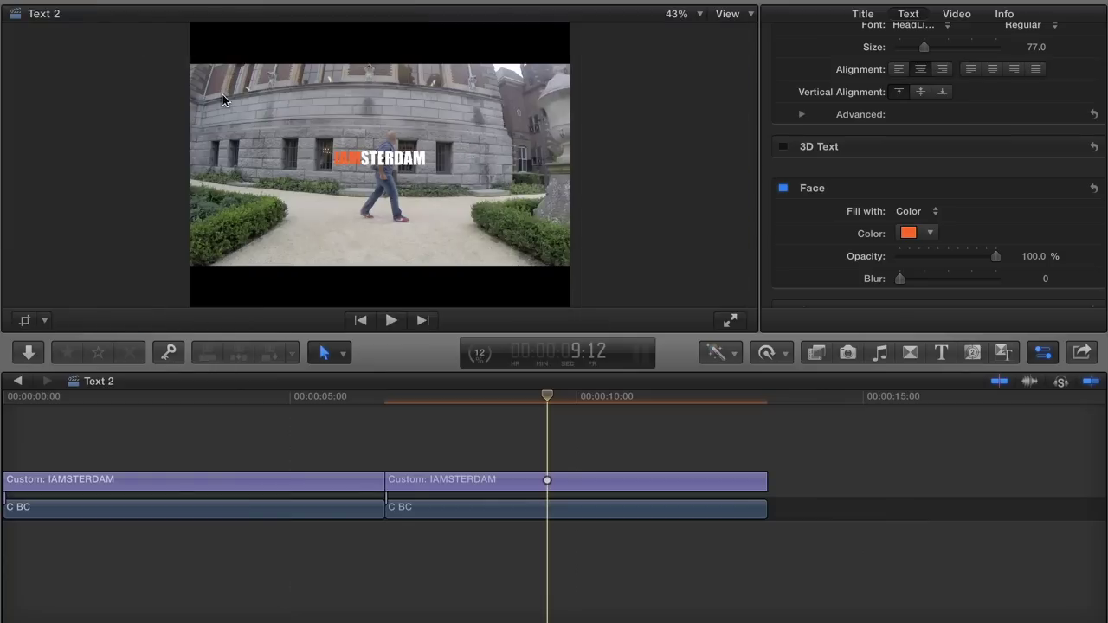
{"action": "left_click", "coordinate": [355, 164]}
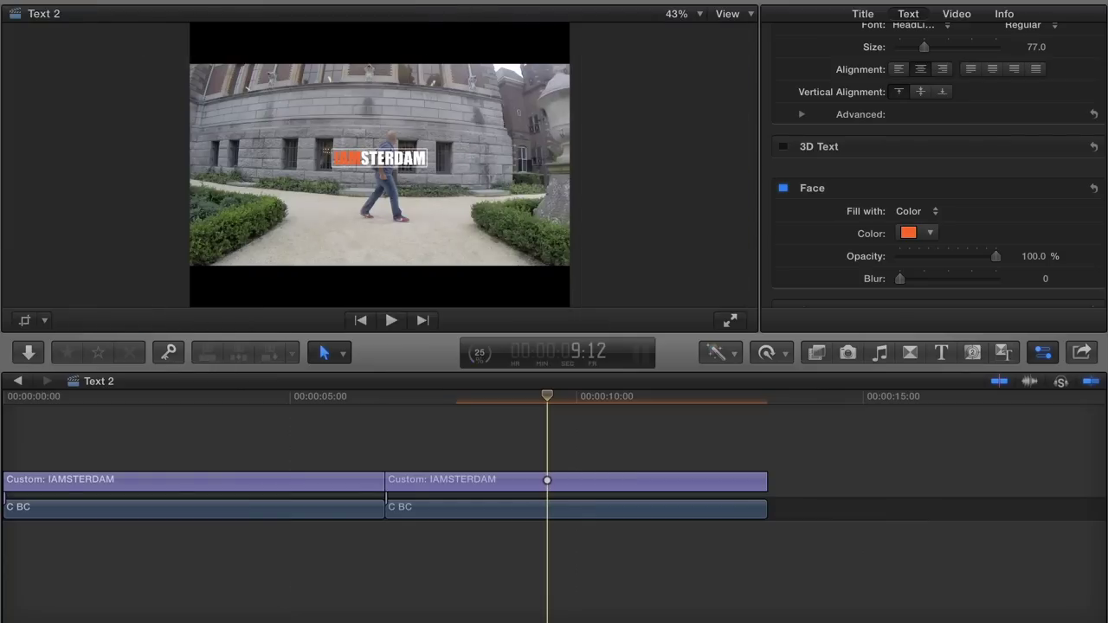
{"action": "left_click", "coordinate": [454, 0]}
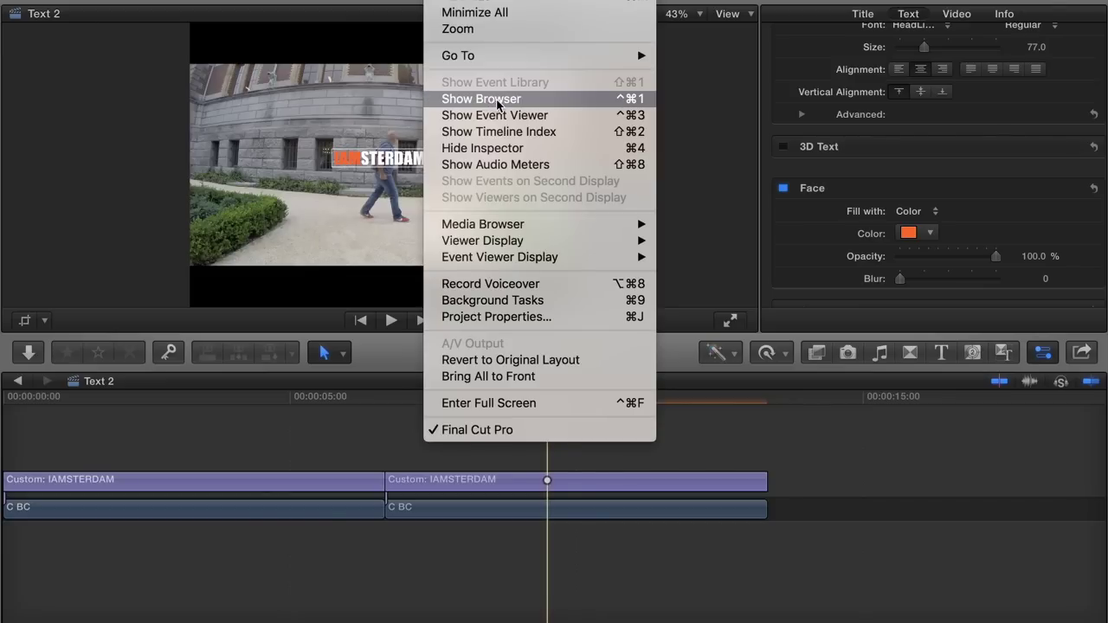
{"action": "left_click", "coordinate": [680, 14]}
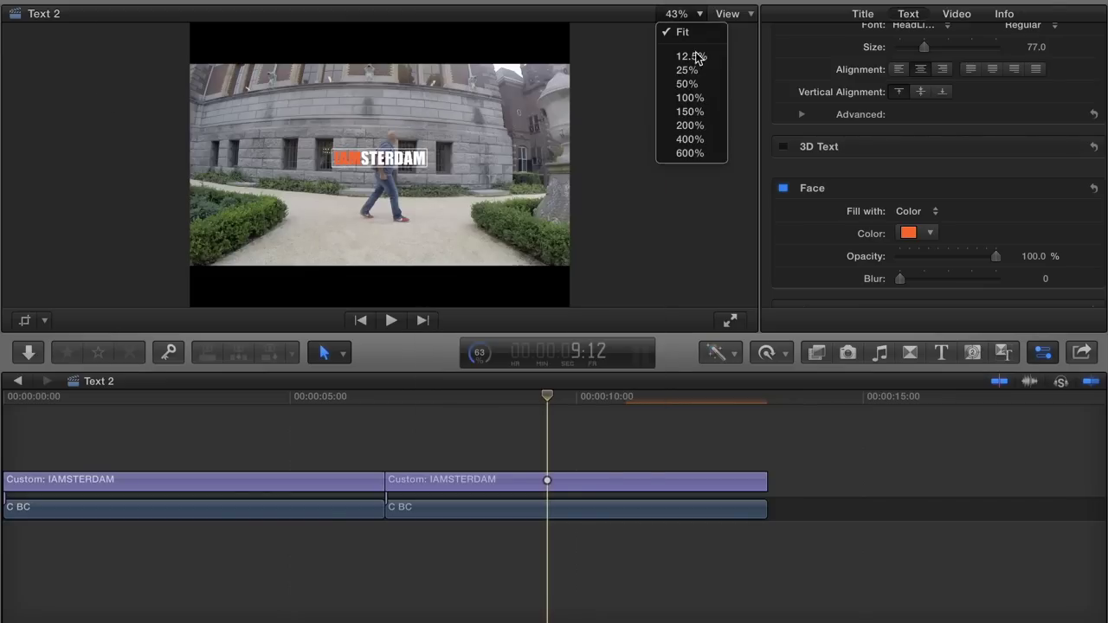
{"action": "left_click", "coordinate": [690, 112]}
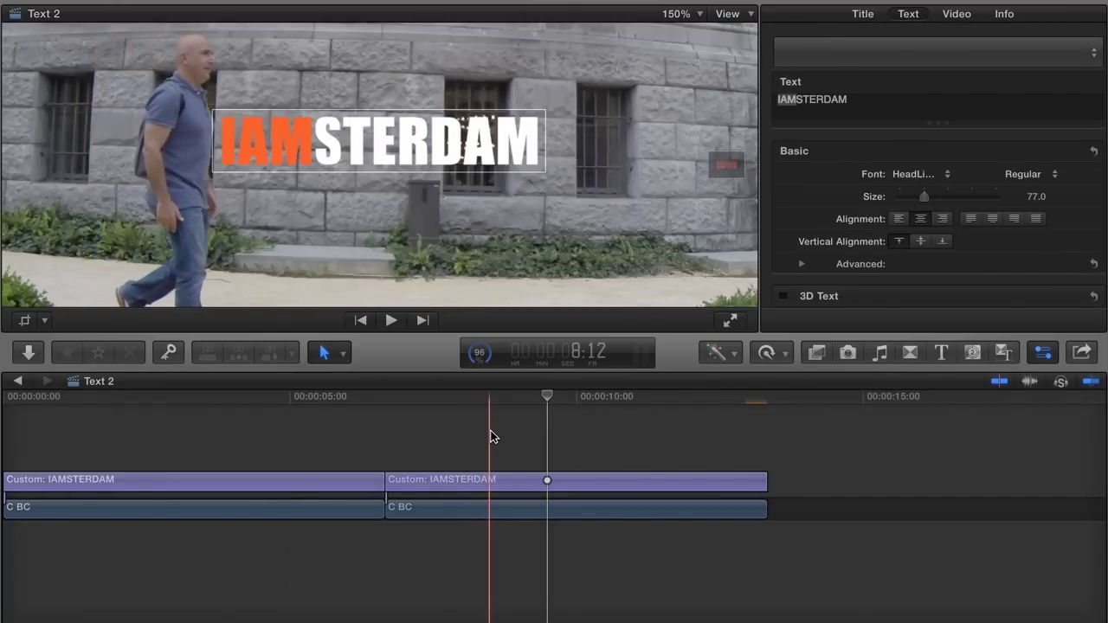
{"action": "left_click", "coordinate": [489, 436]}
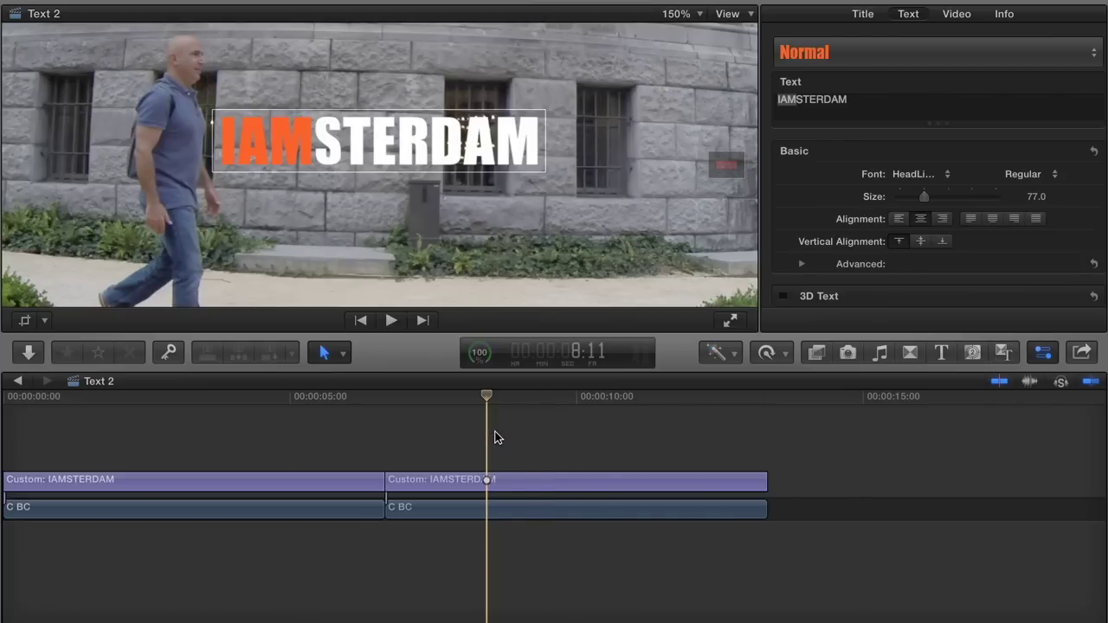
{"action": "left_click", "coordinate": [816, 353]}
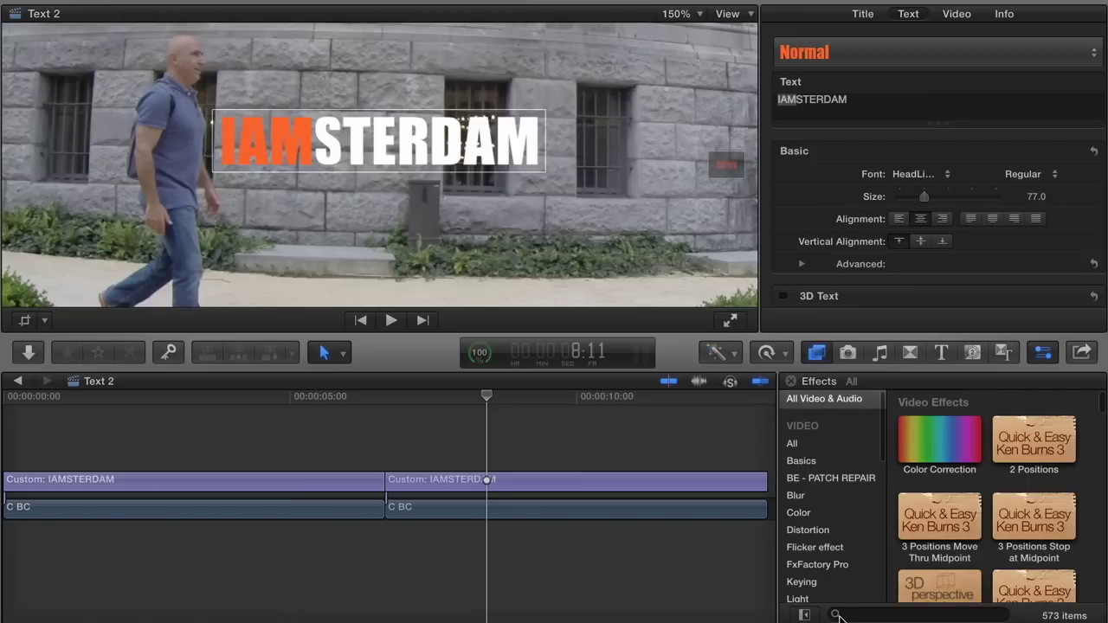
Search the effects for MASK and drag Draw Mask onto the IAMSTERDAM title clip.
{"action": "left_click", "coordinate": [852, 614]}
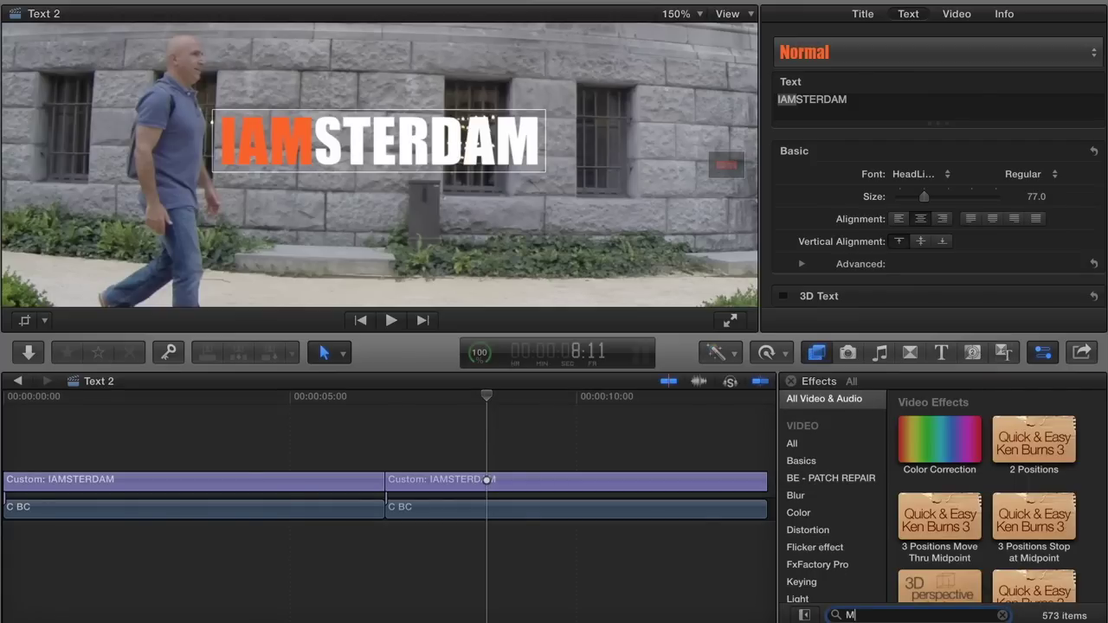
{"action": "type", "text": "MASK"}
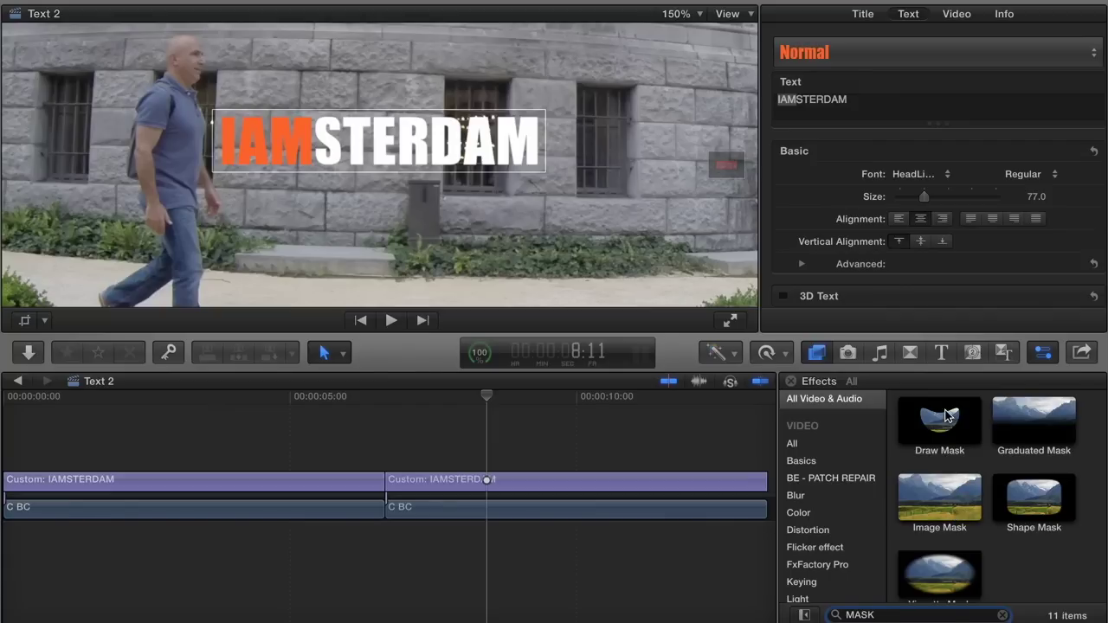
{"action": "mouse_move", "coordinate": [946, 418]}
{"action": "left_mouse_down"}
{"action": "mouse_move", "coordinate": [730, 456]}
{"action": "mouse_move", "coordinate": [597, 465]}
{"action": "mouse_move", "coordinate": [575, 482]}
{"action": "left_mouse_up"}
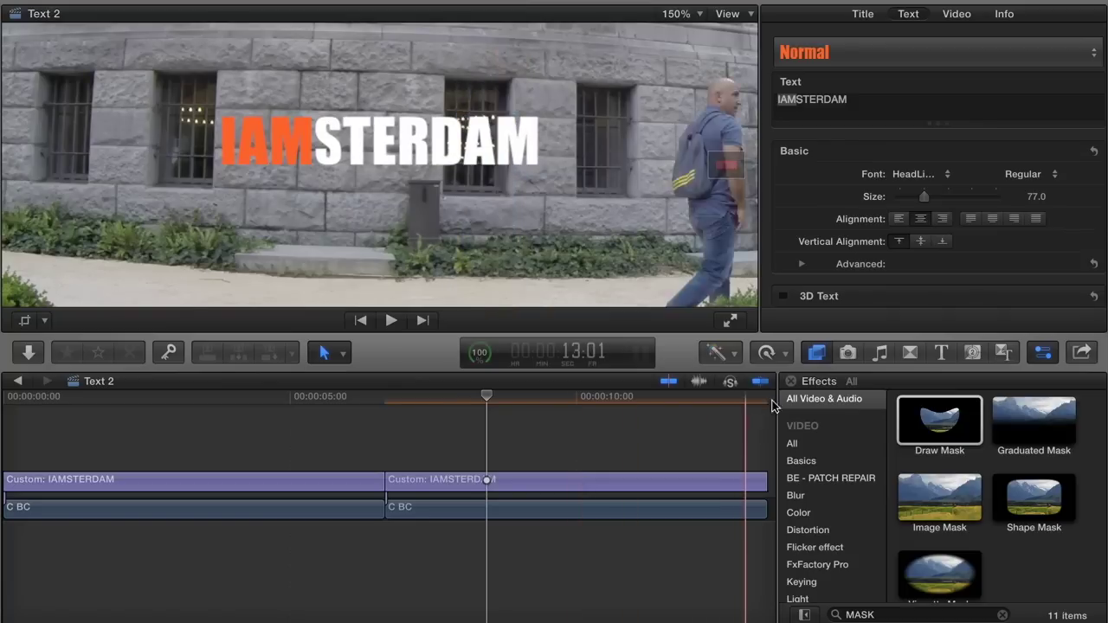
{"action": "left_click", "coordinate": [790, 381]}
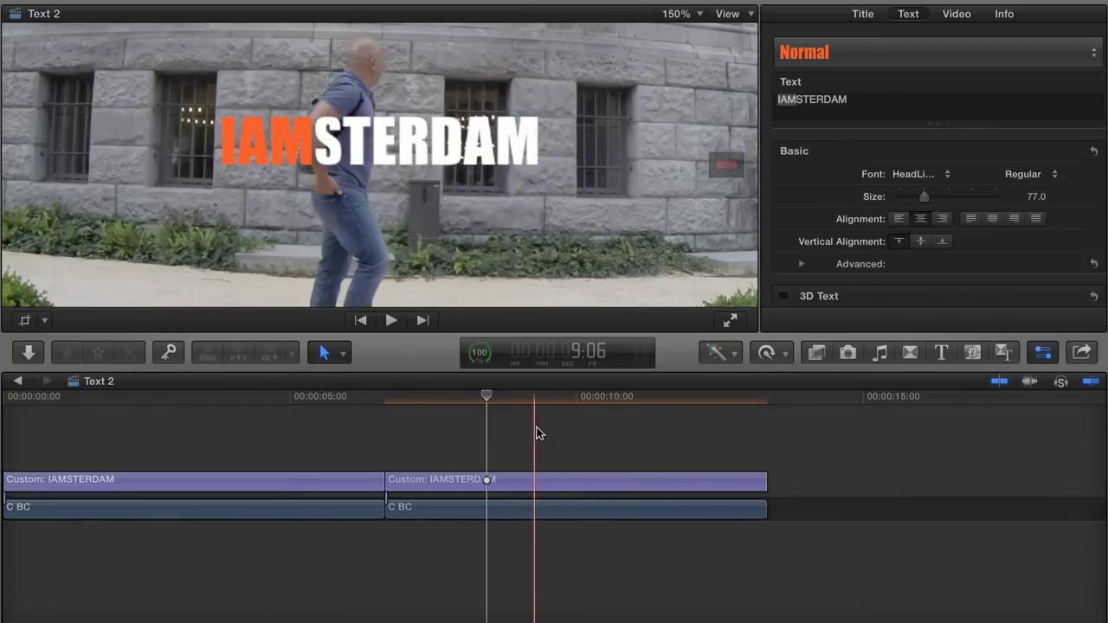
Park the playhead at 8:12, show the Draw Mask settings, and place the first mask point beside IAM.
{"action": "left_click", "coordinate": [543, 437]}
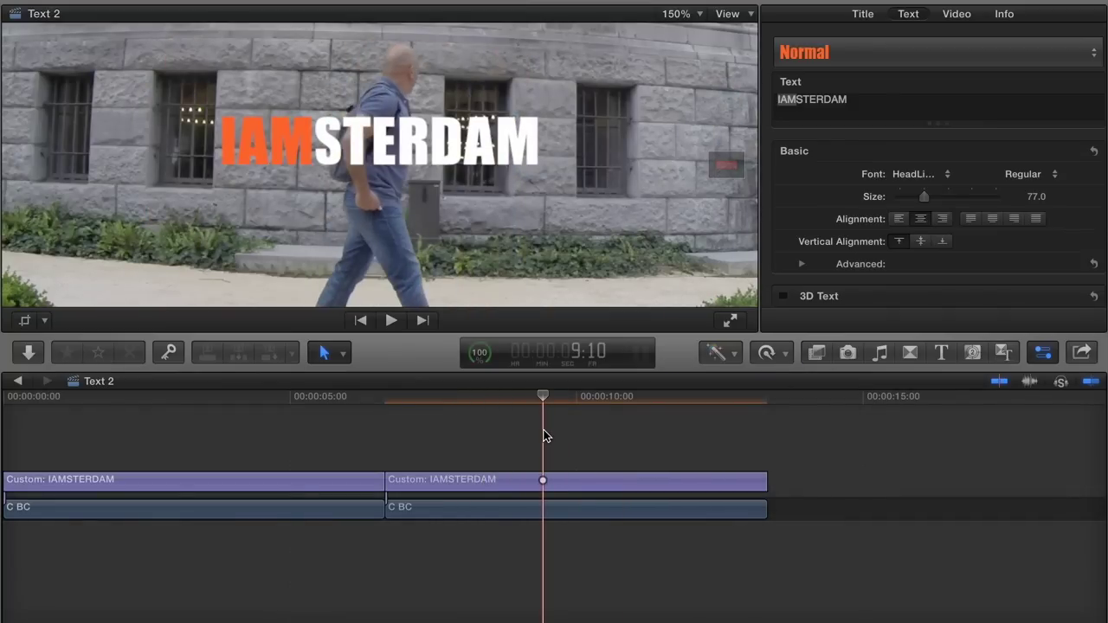
{"action": "left_click", "coordinate": [490, 433]}
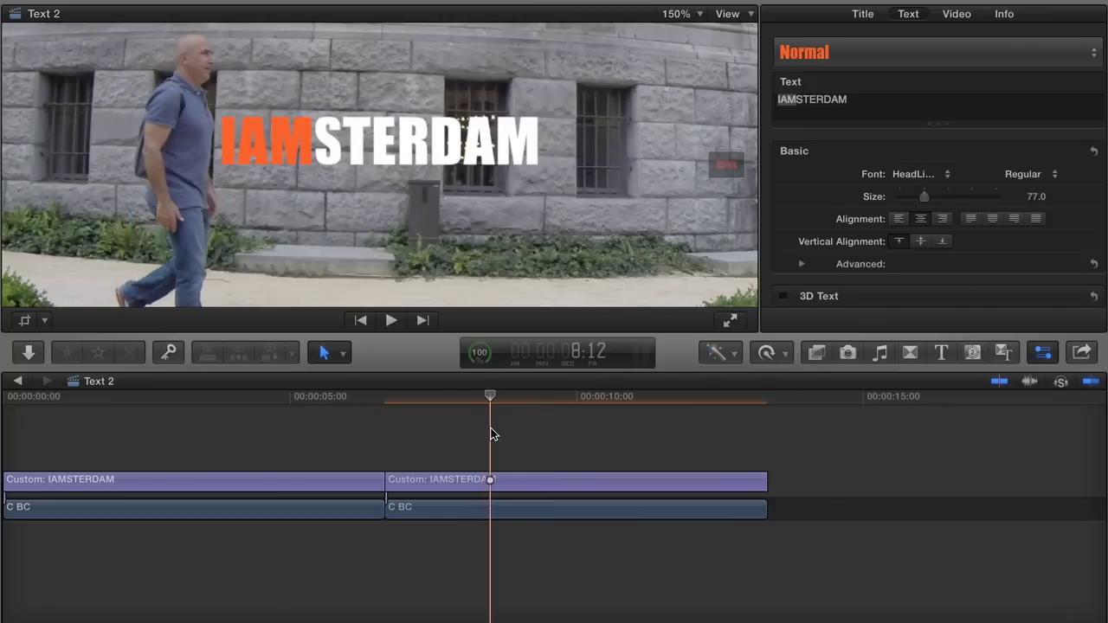
{"action": "left_click", "coordinate": [957, 16]}
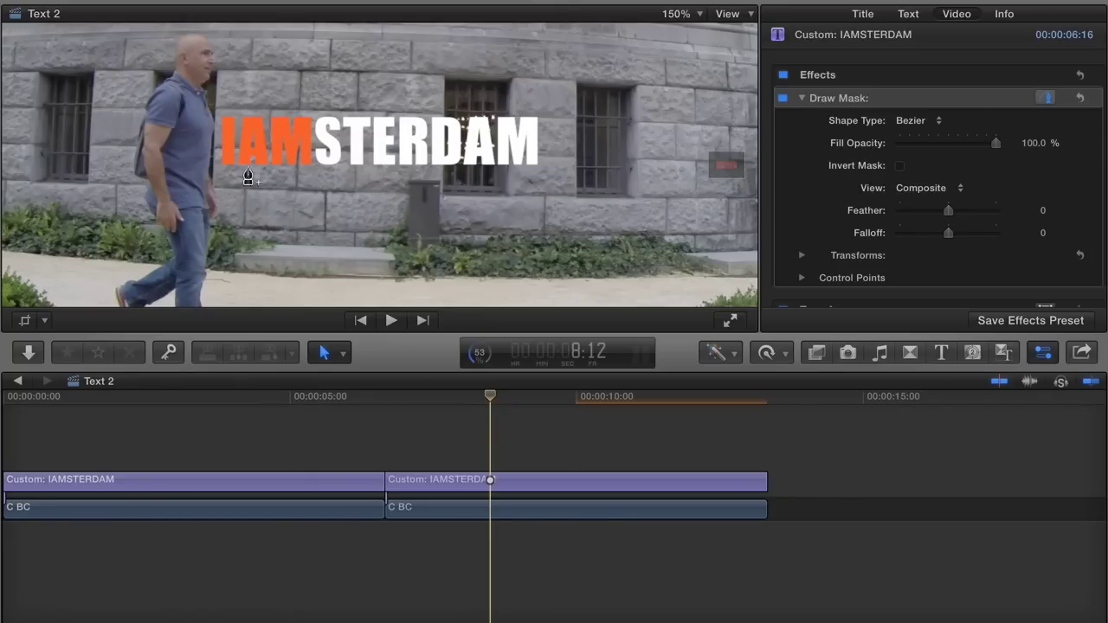
{"action": "left_click", "coordinate": [210, 112]}
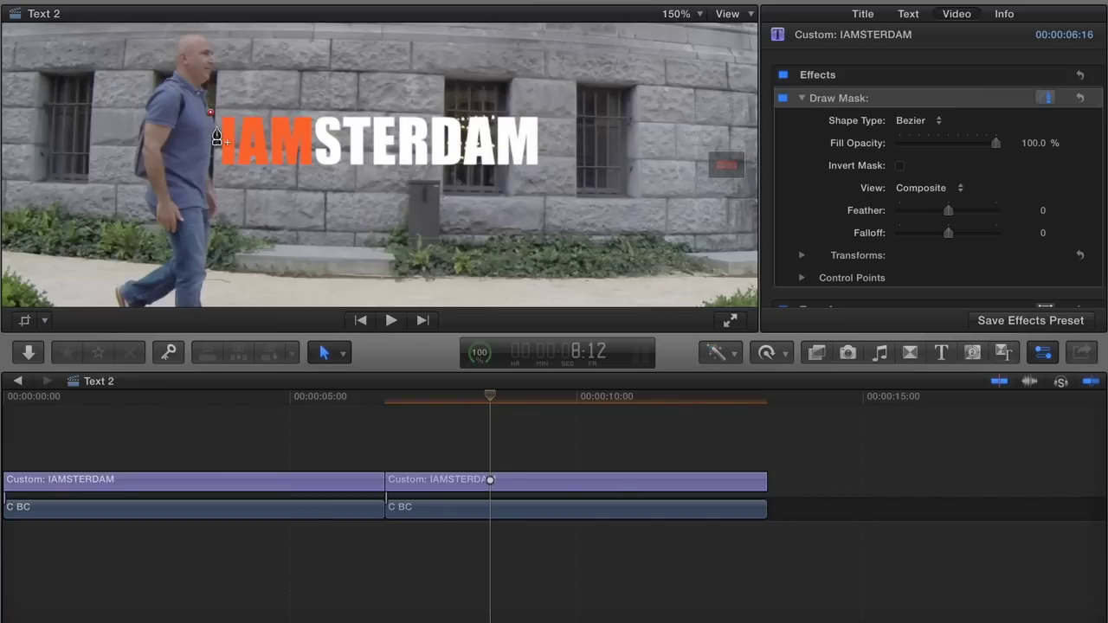
Trace mask points down the man's arm, along his back and shoulder, closing at the start point.
{"action": "left_click", "coordinate": [215, 127]}
{"action": "left_click", "coordinate": [213, 154]}
{"action": "left_click", "coordinate": [209, 171]}
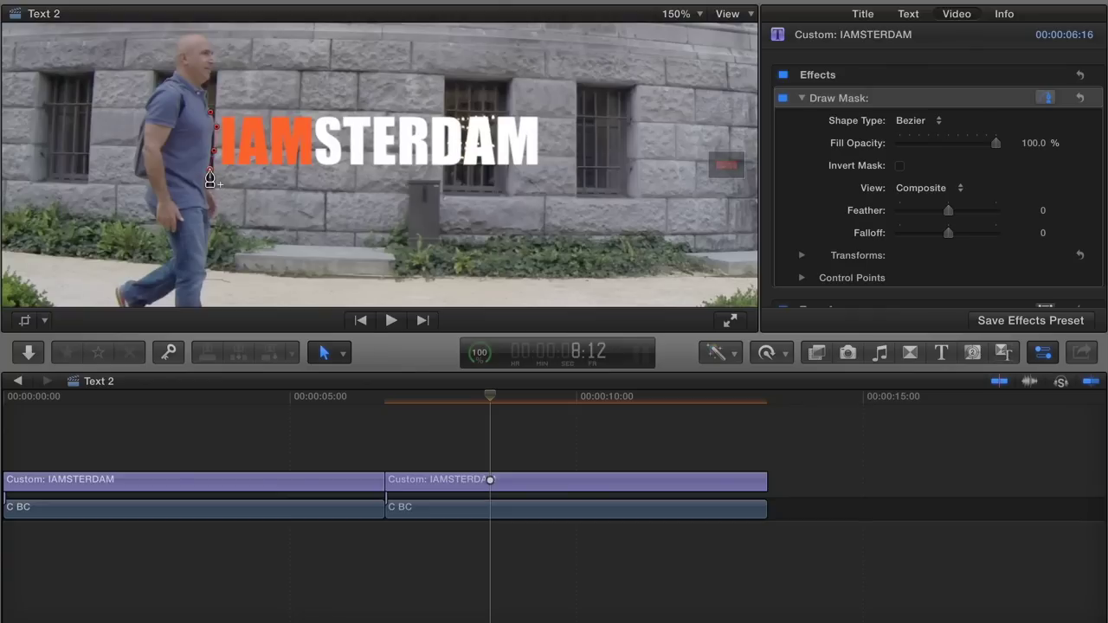
{"action": "left_click", "coordinate": [146, 183]}
{"action": "left_click", "coordinate": [132, 173]}
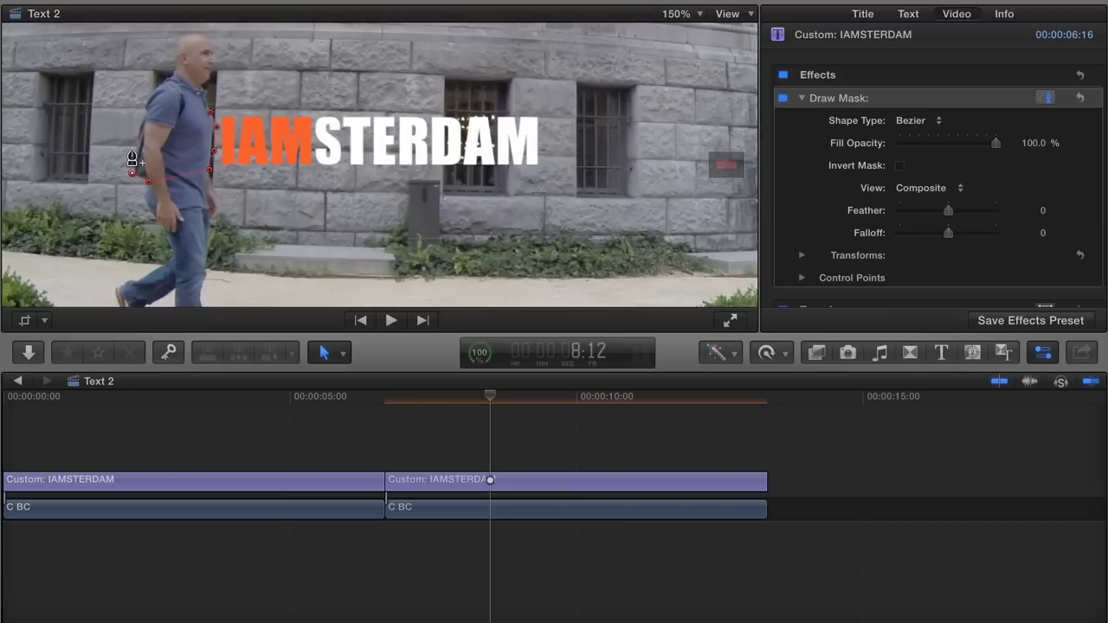
{"action": "left_click", "coordinate": [132, 148]}
{"action": "left_click", "coordinate": [143, 101]}
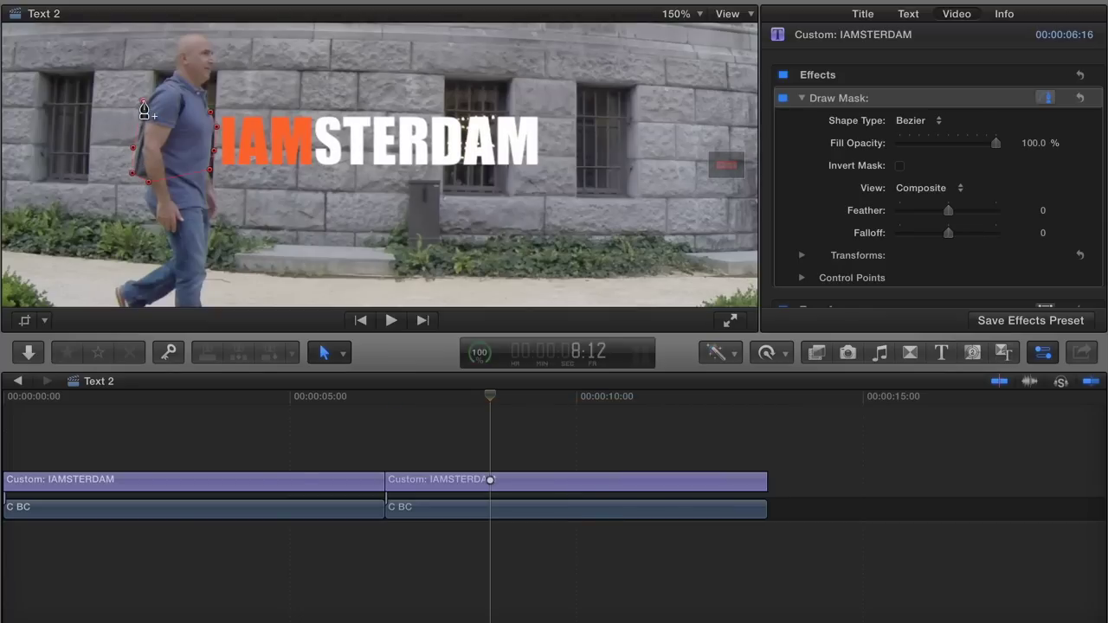
{"action": "left_click", "coordinate": [209, 97]}
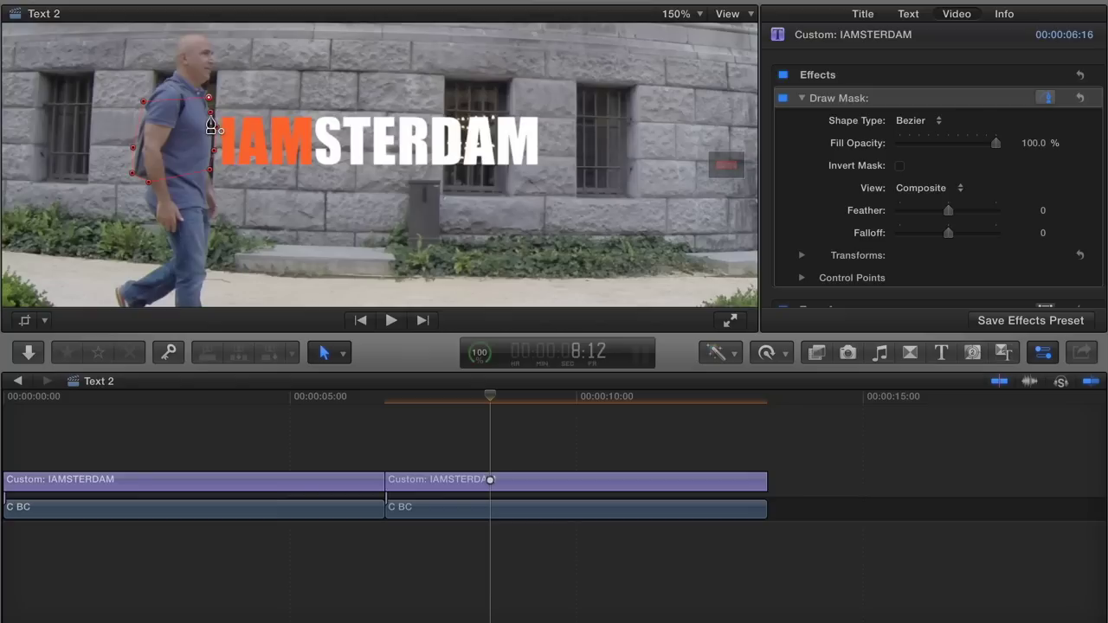
{"action": "left_click", "coordinate": [210, 118]}
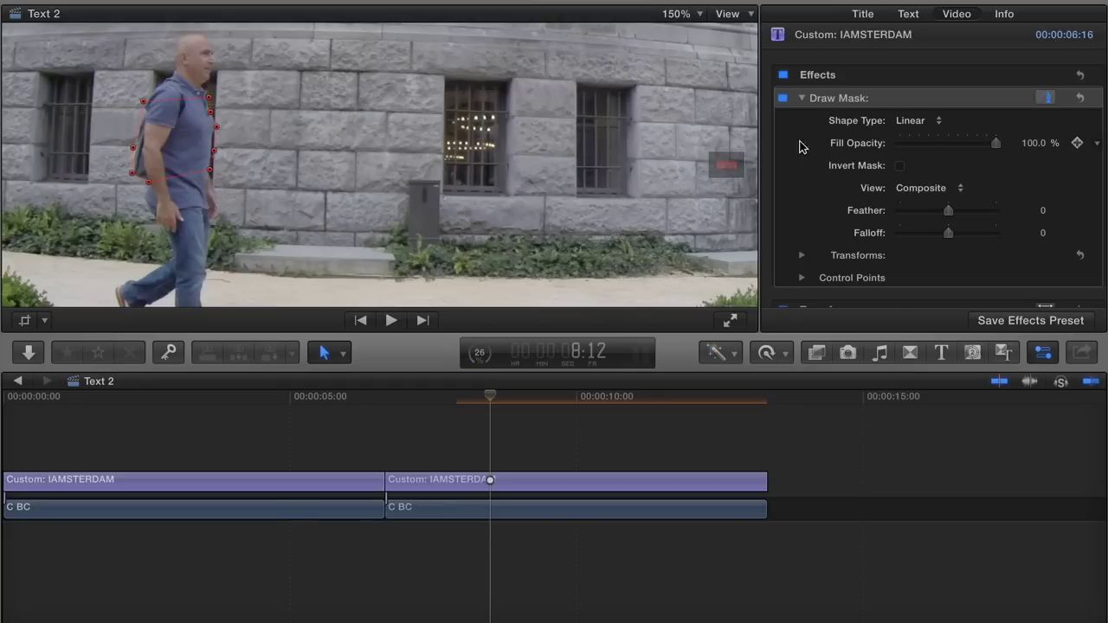
Turn on Invert Mask and nudge the mask shape in the viewer to check its placement.
{"action": "left_click", "coordinate": [901, 167]}
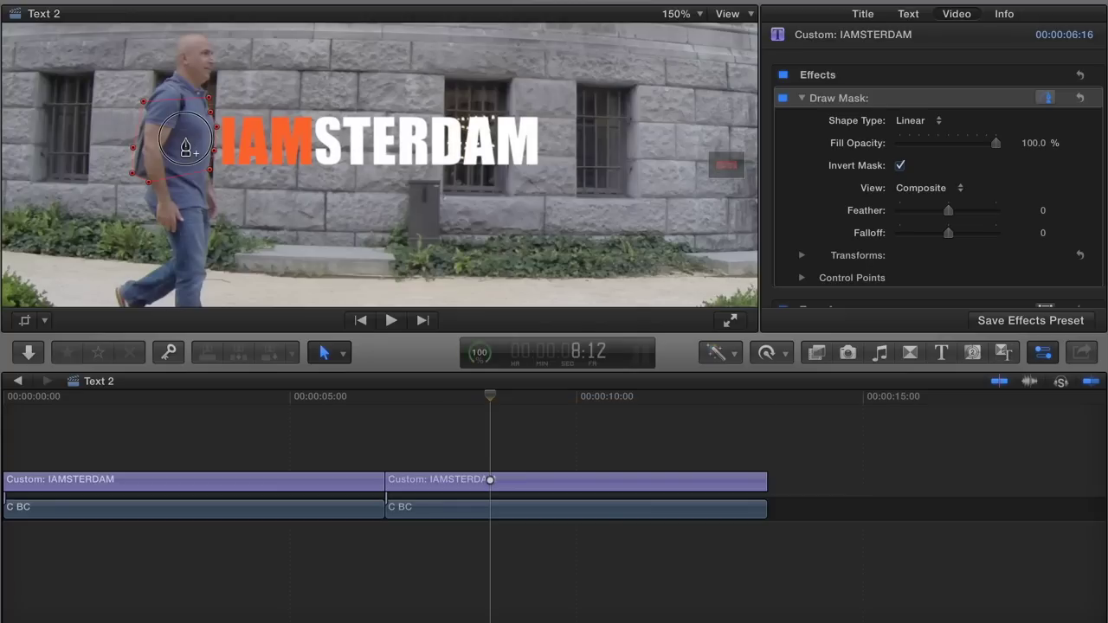
{"action": "mouse_move", "coordinate": [185, 146]}
{"action": "left_mouse_down"}
{"action": "mouse_move", "coordinate": [473, 156]}
{"action": "mouse_move", "coordinate": [186, 145]}
{"action": "left_mouse_up"}
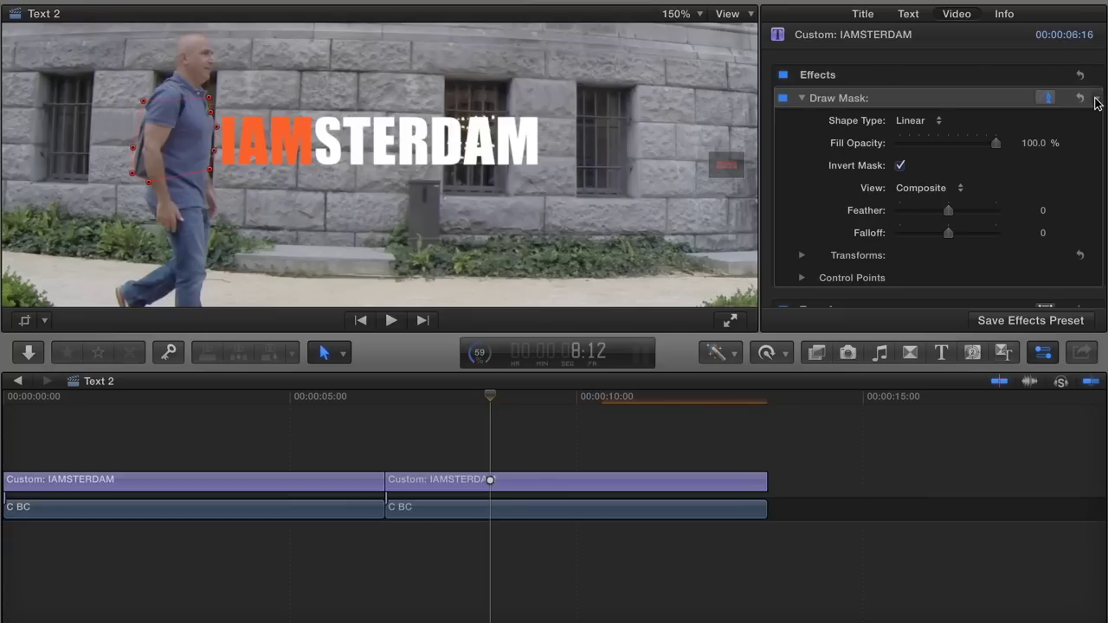
Keyframe the Draw Mask settings and set its Feather to -3.0.
{"action": "left_click", "coordinate": [1097, 101]}
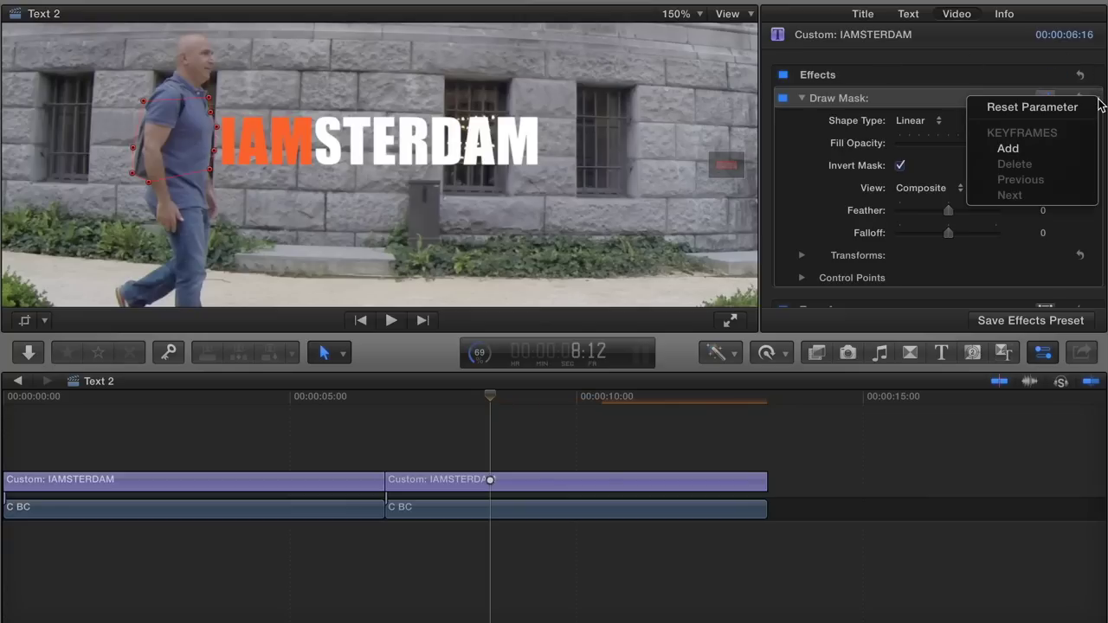
{"action": "left_click", "coordinate": [1054, 149]}
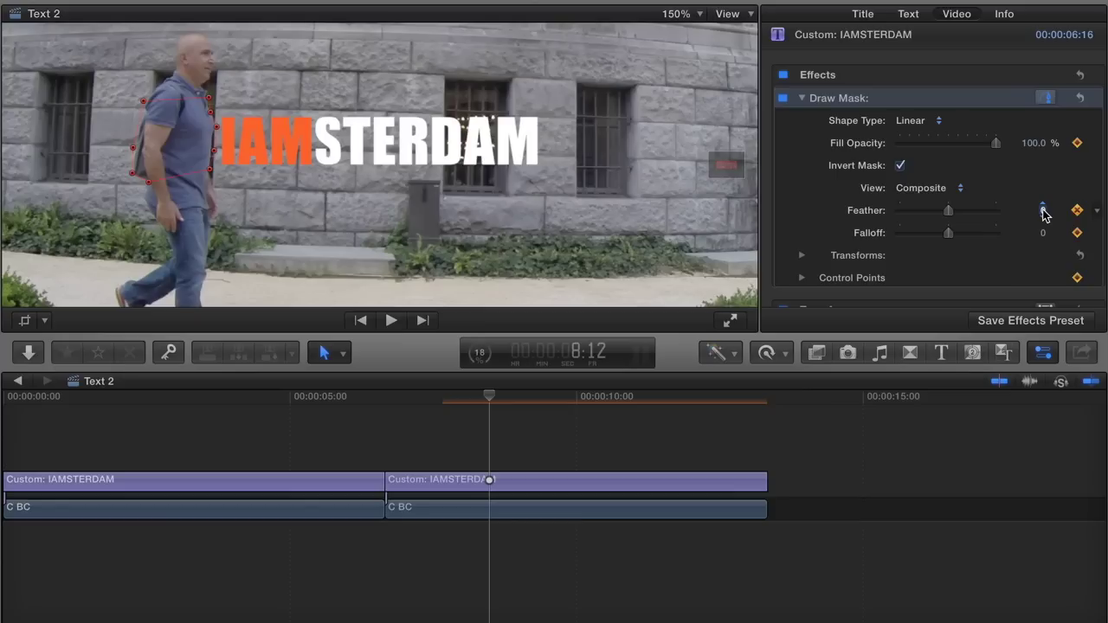
{"action": "left_click", "coordinate": [1042, 212]}
{"action": "type", "text": "-3"}
{"action": "key", "text": "Return"}
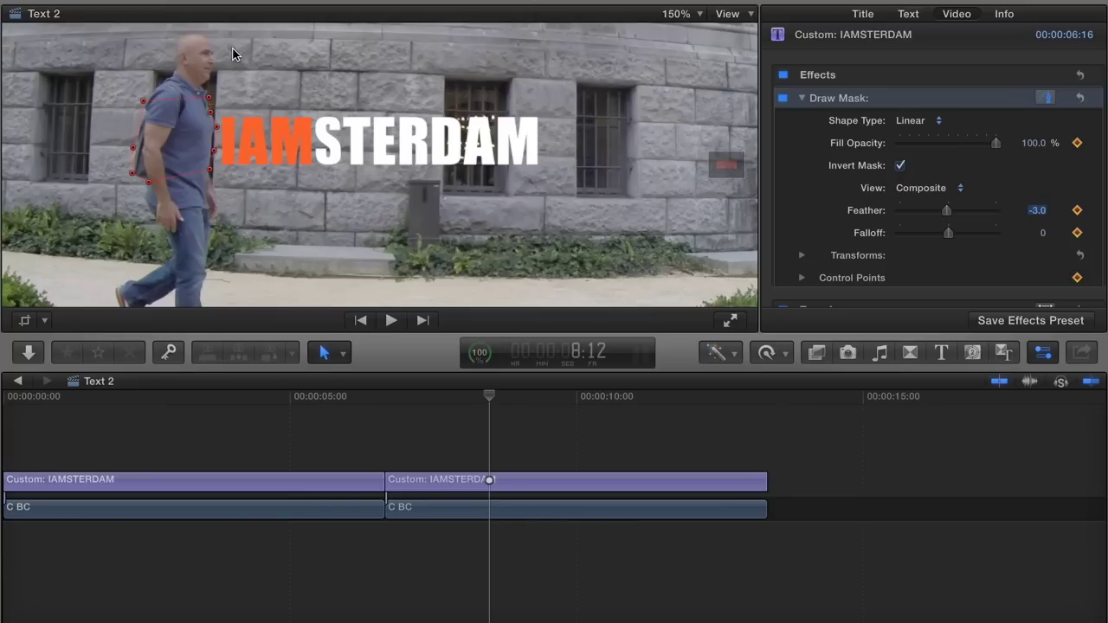
Step frame by frame from the 8:12 mask keyframe to 8:14 to check the man's position.
{"action": "key", "text": "Return"}
{"action": "key", "text": "Right"}
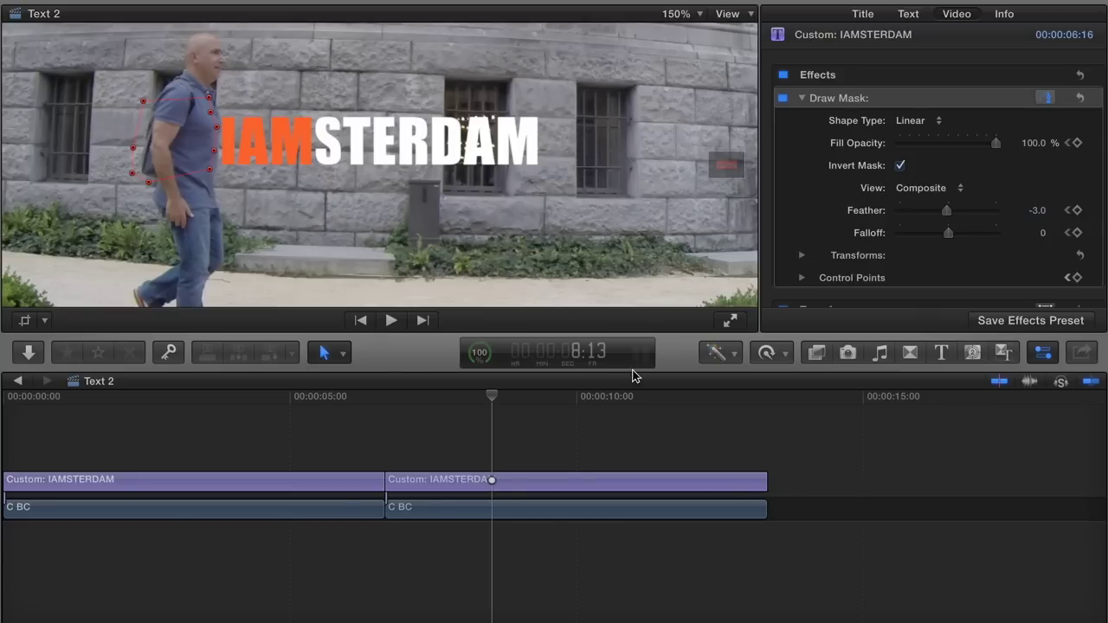
{"action": "key", "text": "Left"}
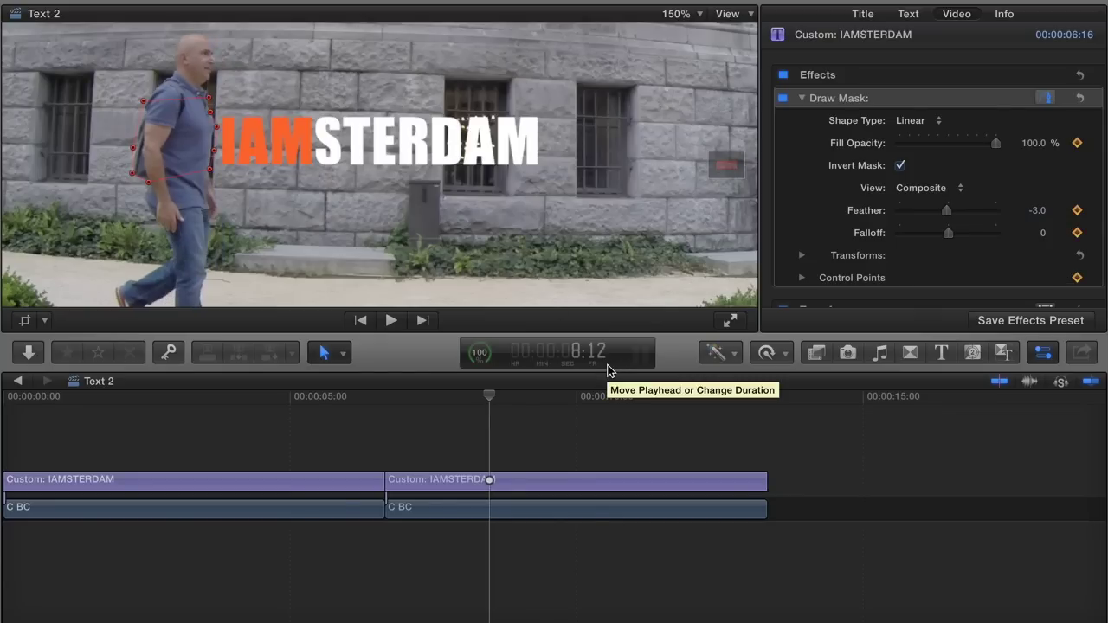
{"action": "key", "text": "Right"}
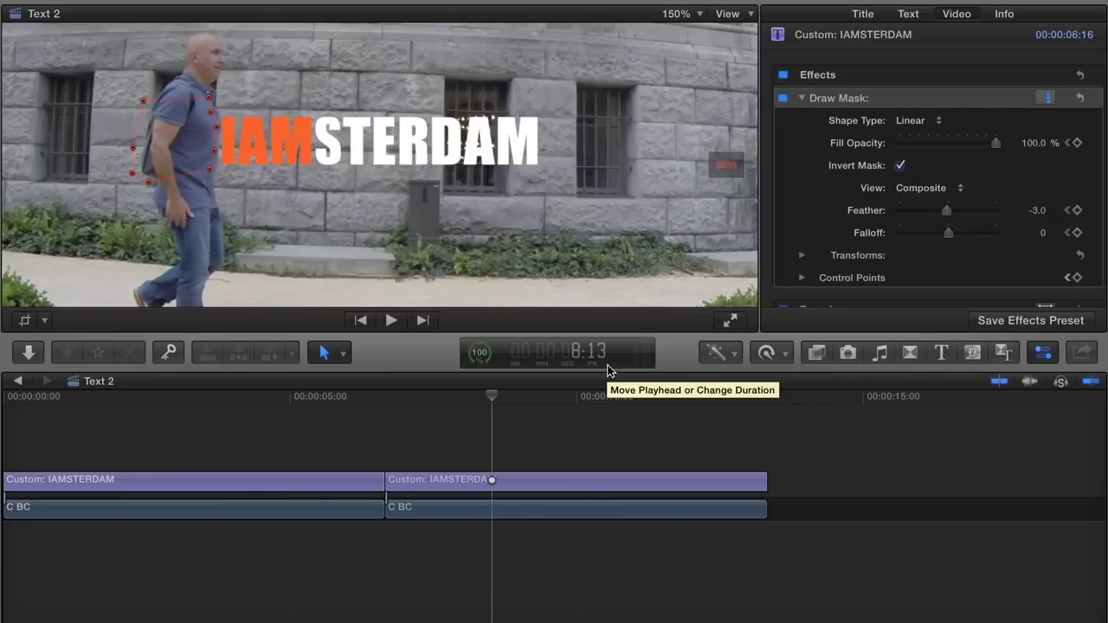
{"action": "key", "text": "Right"}
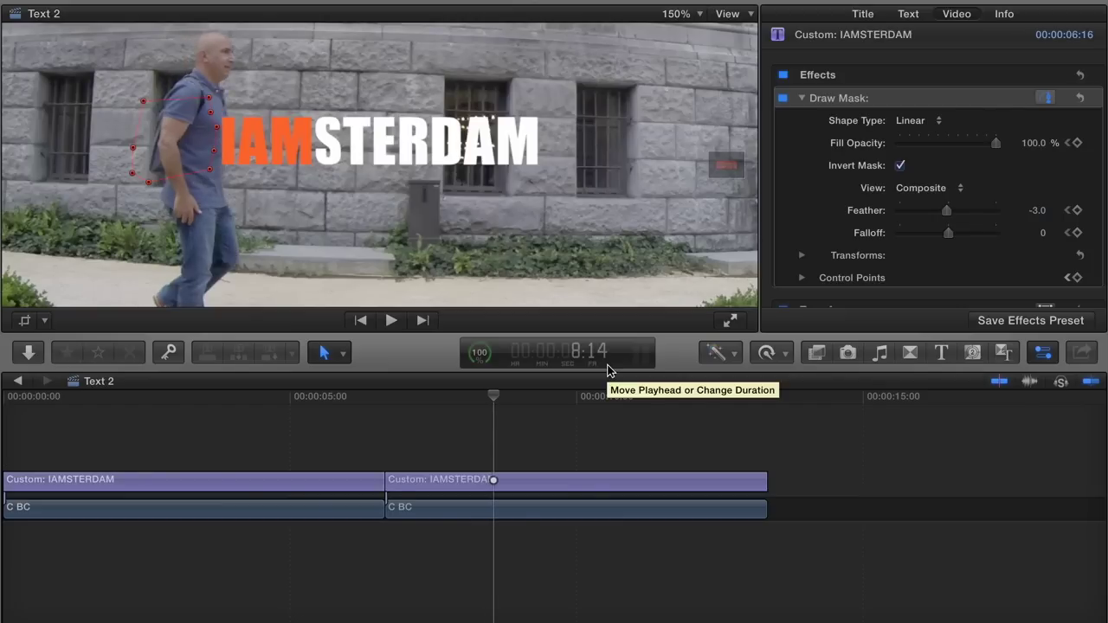
Nudge the shoulder mask point left and box-select several mask points at 8:14.
{"action": "left_click", "coordinate": [222, 97]}
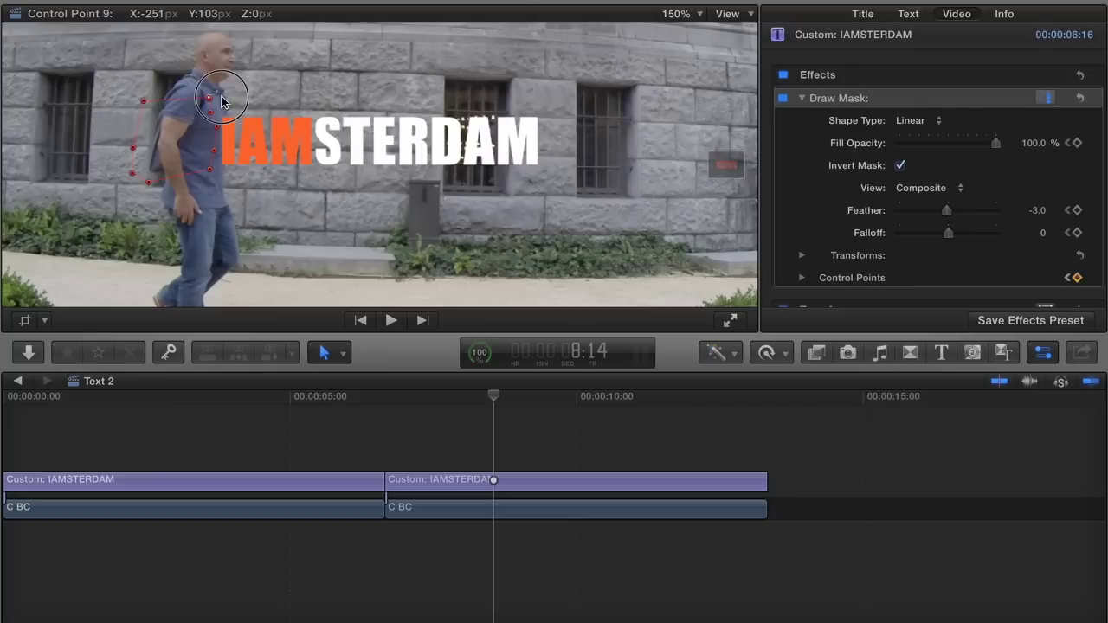
{"action": "left_click_drag", "start_coordinate": [222, 97], "coordinate": [209, 96]}
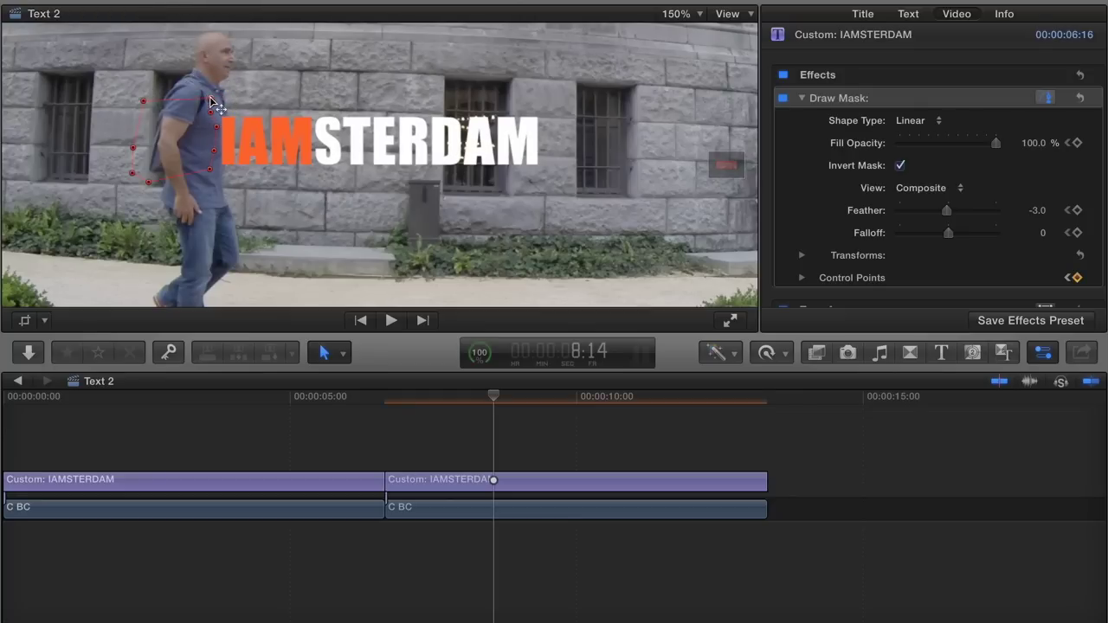
{"action": "left_click", "coordinate": [234, 55]}
{"action": "left_click", "coordinate": [196, 77]}
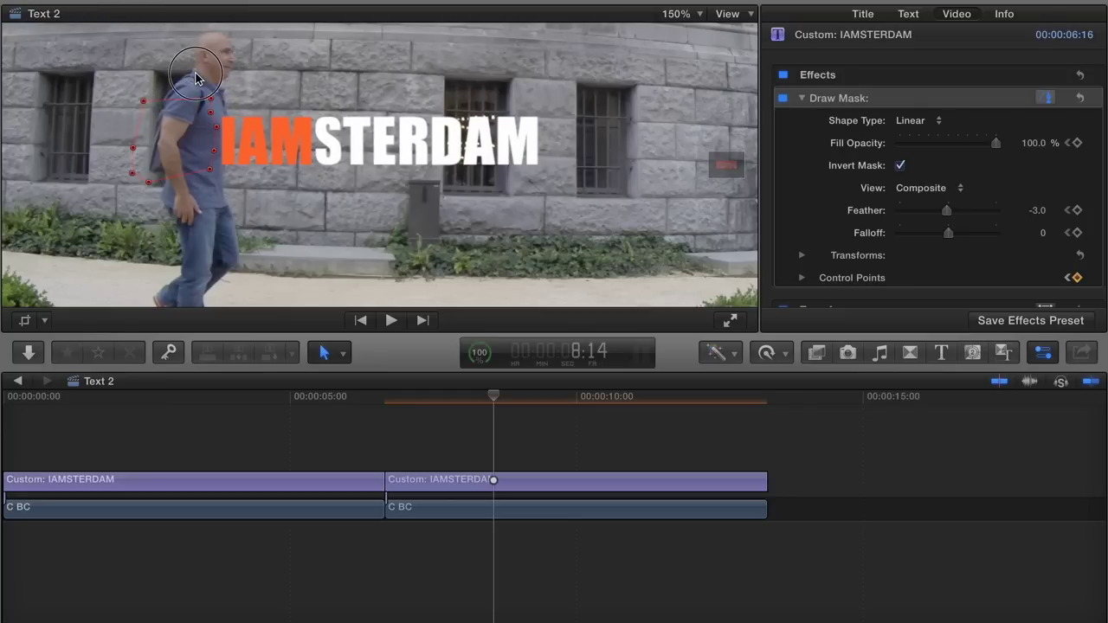
{"action": "left_click_drag", "start_coordinate": [196, 77], "coordinate": [244, 210]}
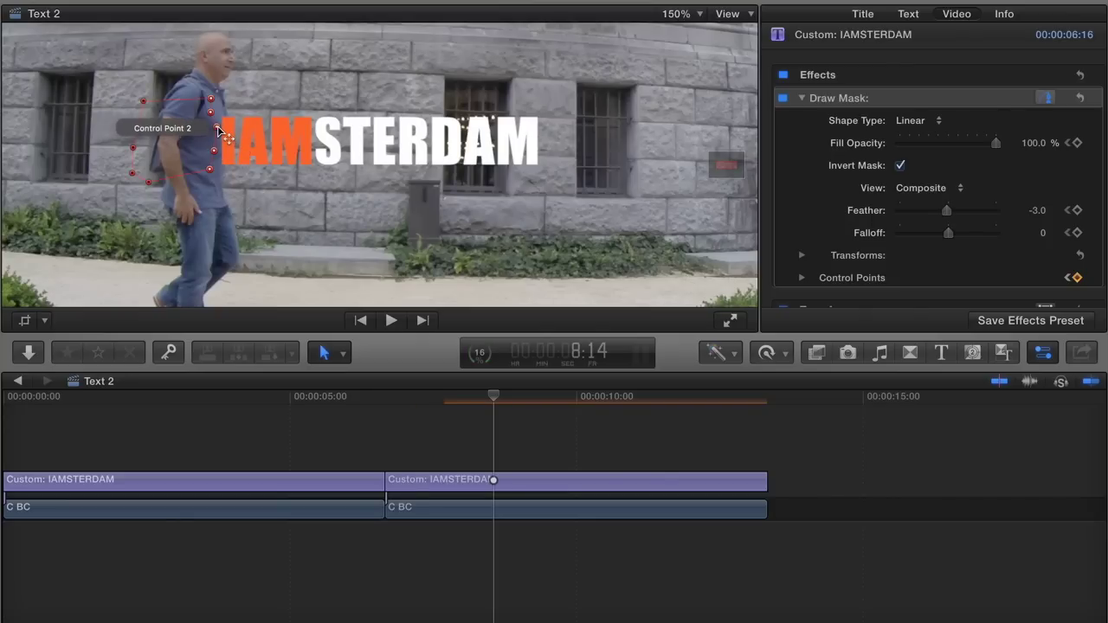
Shift the selected and left-side mask points right to fit the man, then advance to 8:16.
{"action": "left_click_drag", "start_coordinate": [218, 131], "coordinate": [232, 135]}
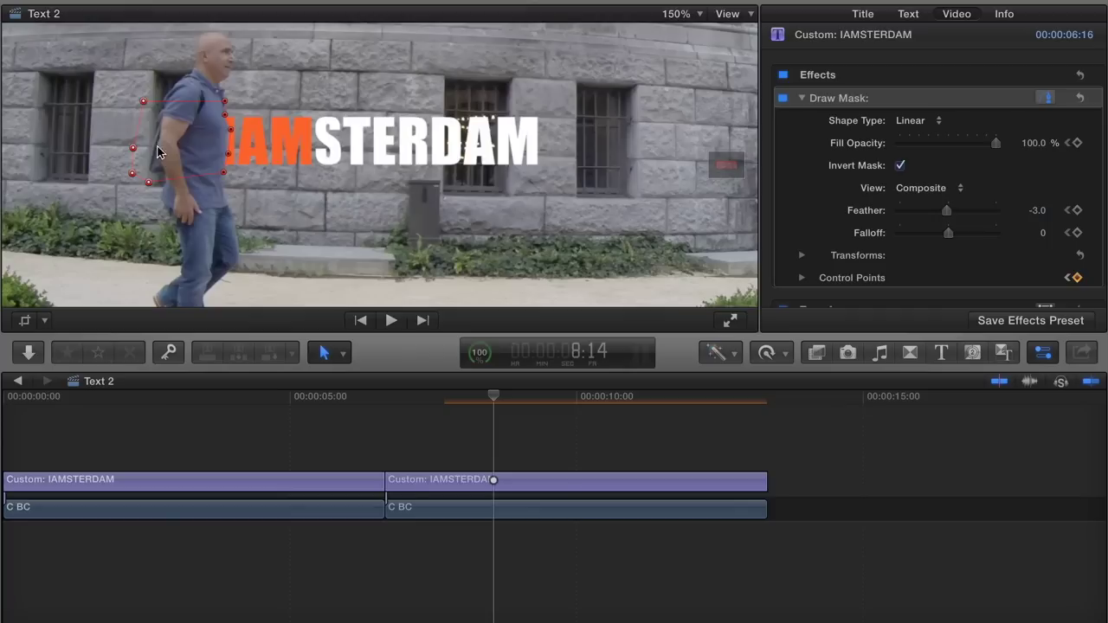
{"action": "left_click_drag", "start_coordinate": [136, 155], "coordinate": [148, 145]}
{"action": "key", "text": "Right"}
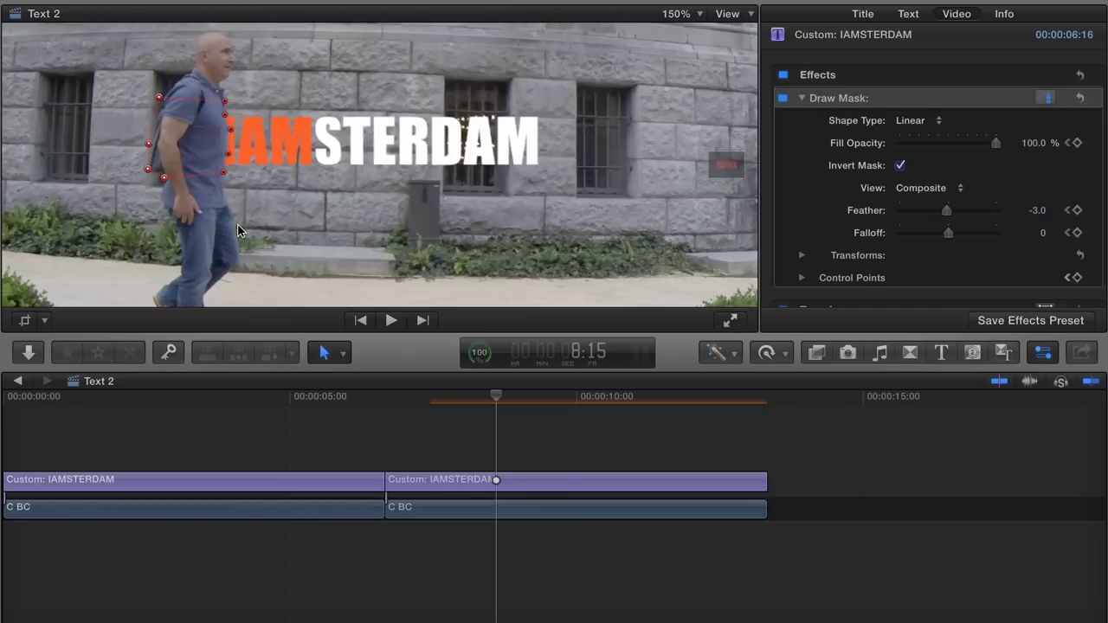
{"action": "key", "text": "Right"}
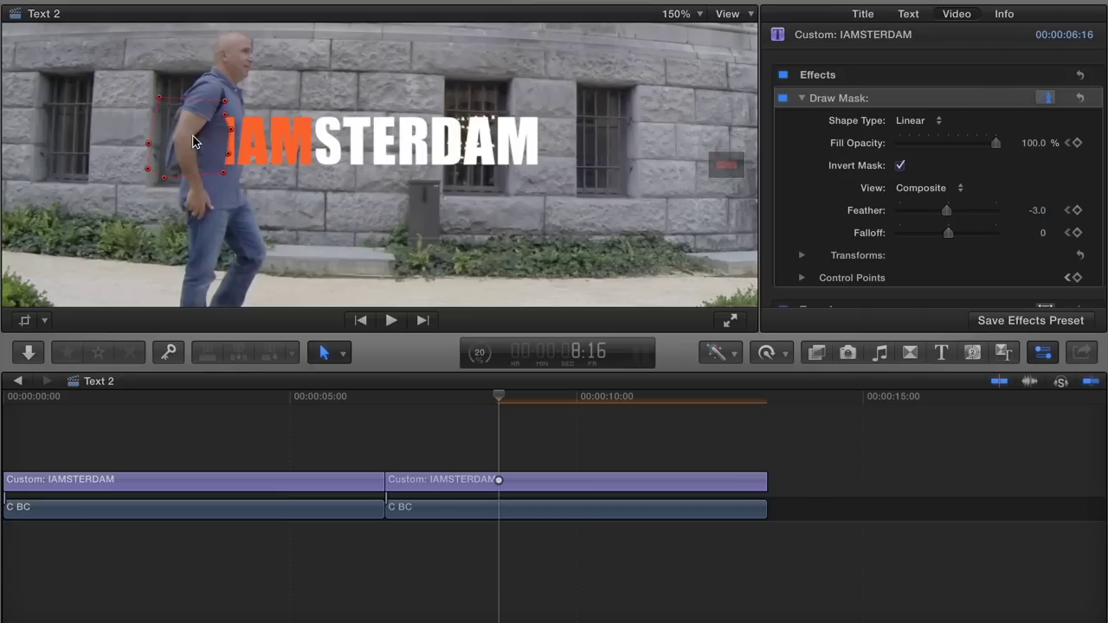
Shift the mask right over the man and refit it across the next two-frame steps.
{"action": "left_click_drag", "start_coordinate": [193, 141], "coordinate": [211, 141]}
{"action": "key", "text": "Right"}
{"action": "key", "text": "Right"}
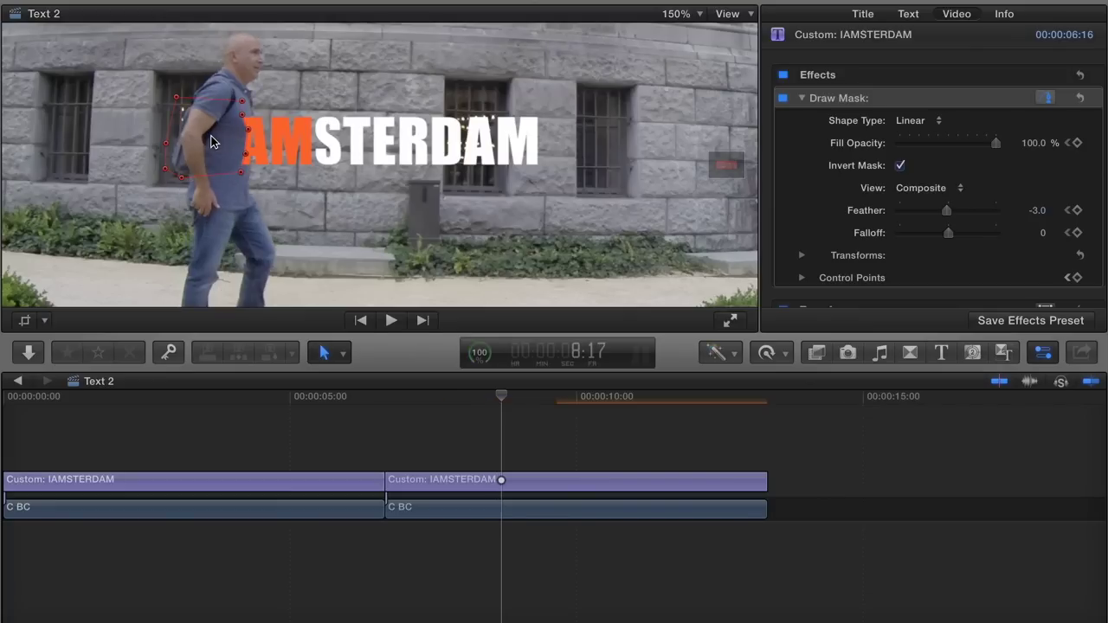
{"action": "left_click_drag", "start_coordinate": [219, 141], "coordinate": [230, 144]}
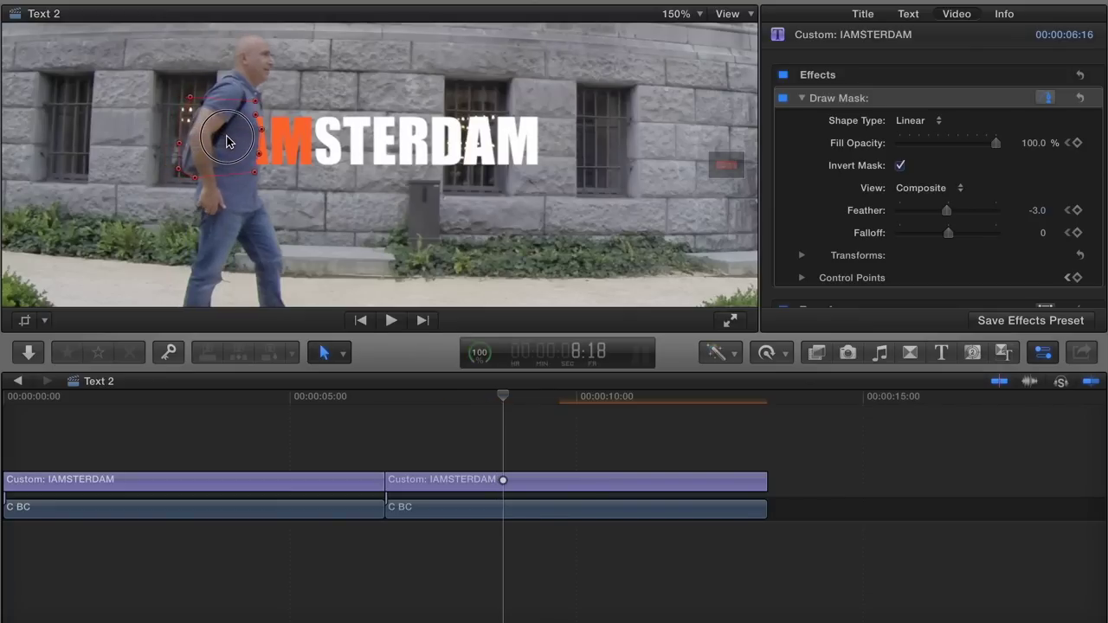
{"action": "key", "text": "Right"}
{"action": "key", "text": "Right"}
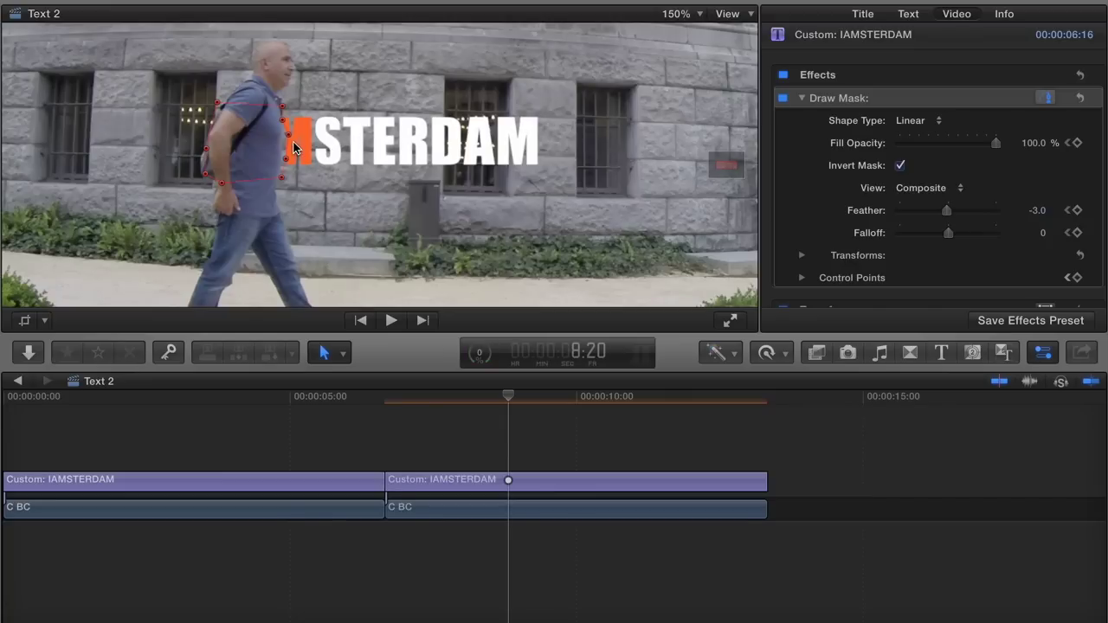
{"action": "left_click_drag", "start_coordinate": [288, 134], "coordinate": [282, 161]}
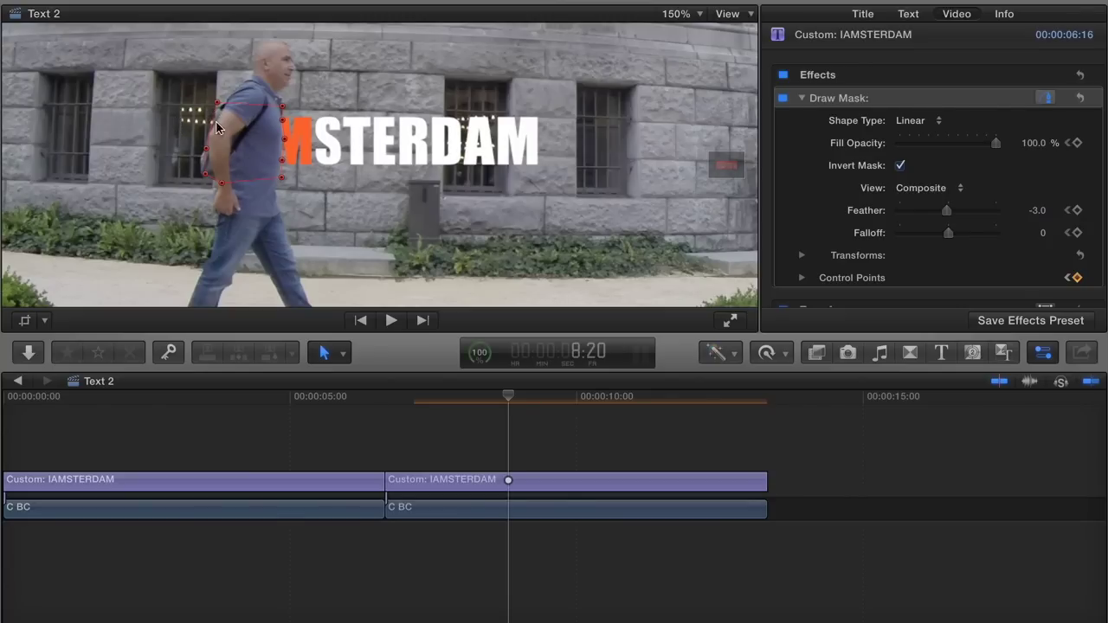
Adjust the lower-left and top-left points to his shoulder, then move the mask right as he walks.
{"action": "left_click", "coordinate": [207, 178]}
{"action": "left_click_drag", "start_coordinate": [207, 178], "coordinate": [202, 150]}
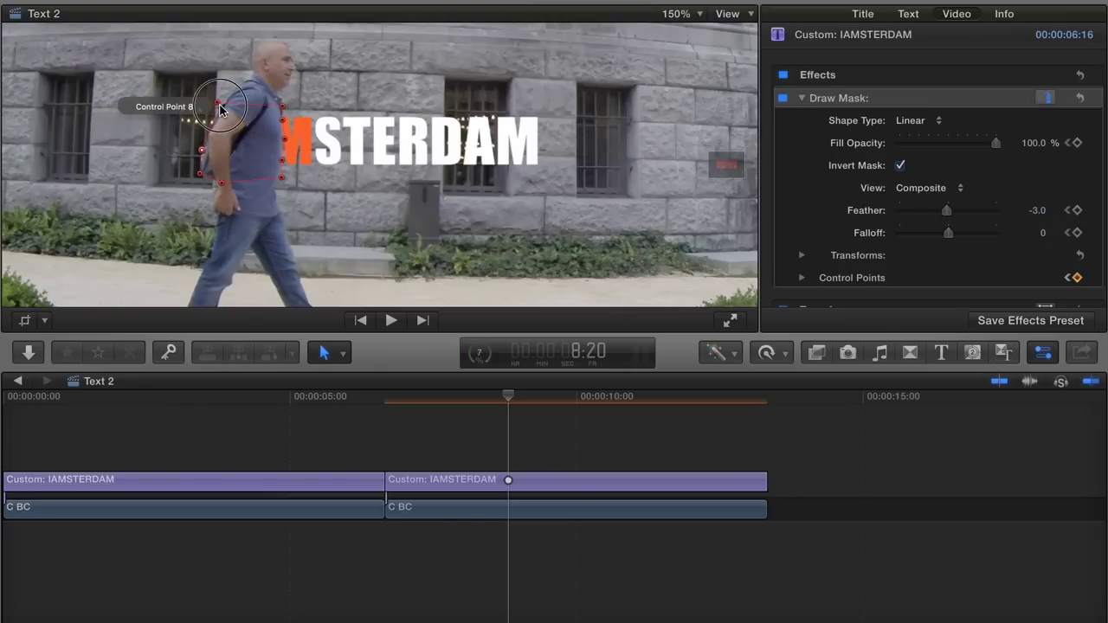
{"action": "left_click_drag", "start_coordinate": [218, 102], "coordinate": [222, 109]}
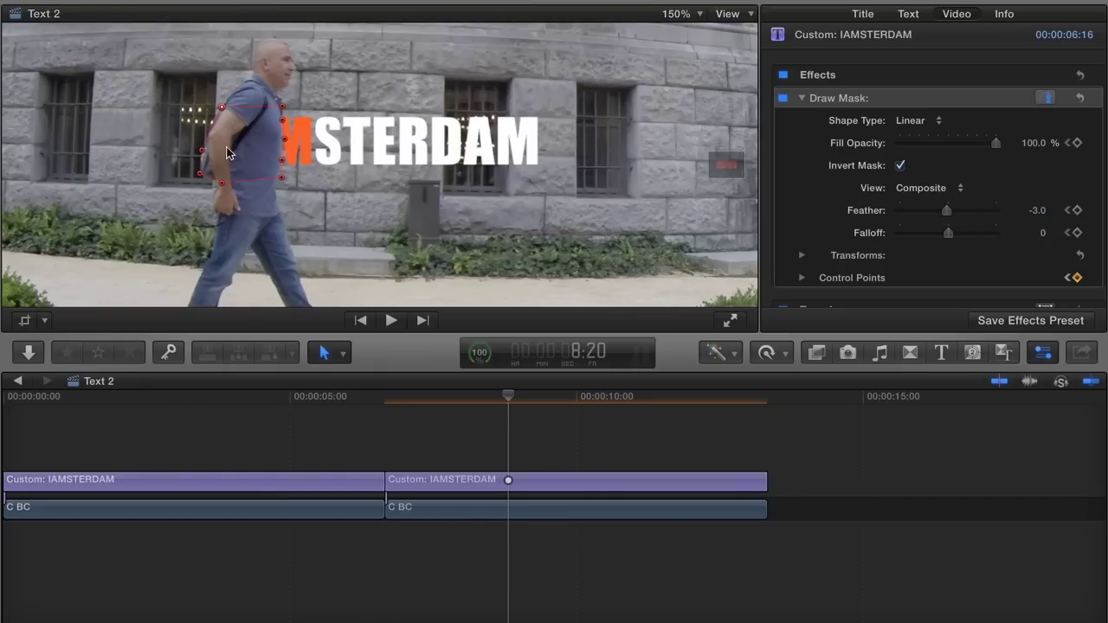
{"action": "key", "text": "Right"}
{"action": "key", "text": "Right"}
{"action": "key", "text": "Right"}
{"action": "key", "text": "Right"}
{"action": "left_click_drag", "start_coordinate": [233, 154], "coordinate": [407, 160]}
{"action": "key", "text": "Right"}
{"action": "key", "text": "Right"}
{"action": "key", "text": "Right"}
{"action": "key", "text": "Right"}
{"action": "key", "text": "Right"}
{"action": "key", "text": "Right"}
{"action": "key", "text": "Right"}
{"action": "key", "text": "Right"}
{"action": "key", "text": "Right"}
{"action": "key", "text": "Right"}
{"action": "key", "text": "Right"}
{"action": "key", "text": "Right"}
Keep shifting the mask right over several frames to track the man through 10:13, then preview.
{"action": "key", "text": "Right"}
{"action": "key", "text": "Right"}
{"action": "key", "text": "Right"}
{"action": "key", "text": "Right"}
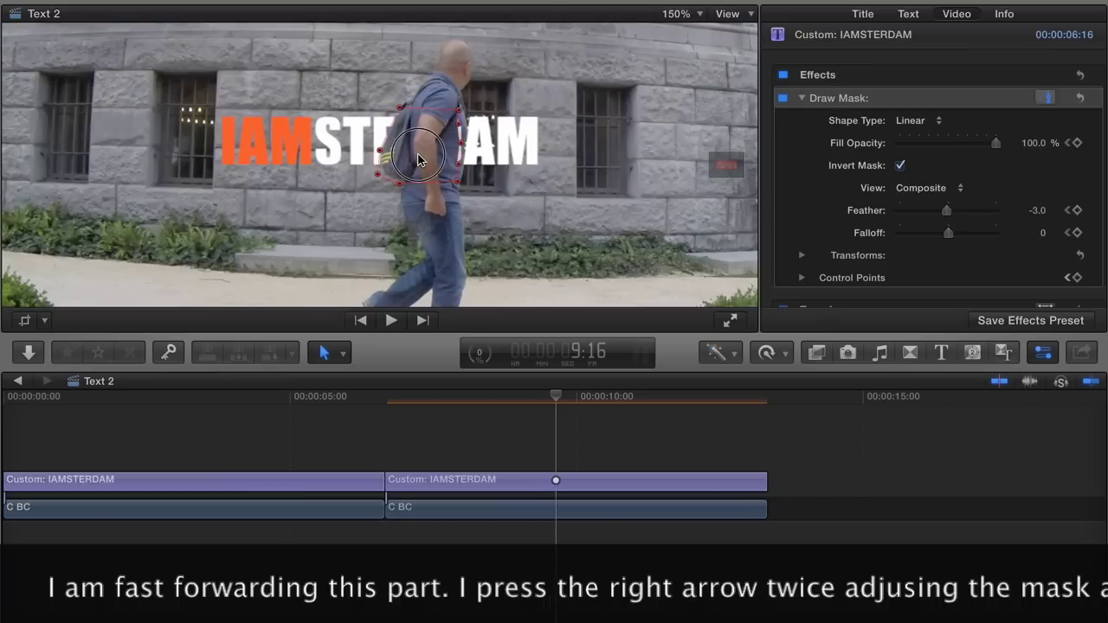
{"action": "left_click_drag", "start_coordinate": [406, 160], "coordinate": [451, 156]}
{"action": "key", "text": "Right"}
{"action": "key", "text": "Right"}
{"action": "key", "text": "Right"}
{"action": "key", "text": "Right"}
{"action": "key", "text": "Right"}
{"action": "key", "text": "Right"}
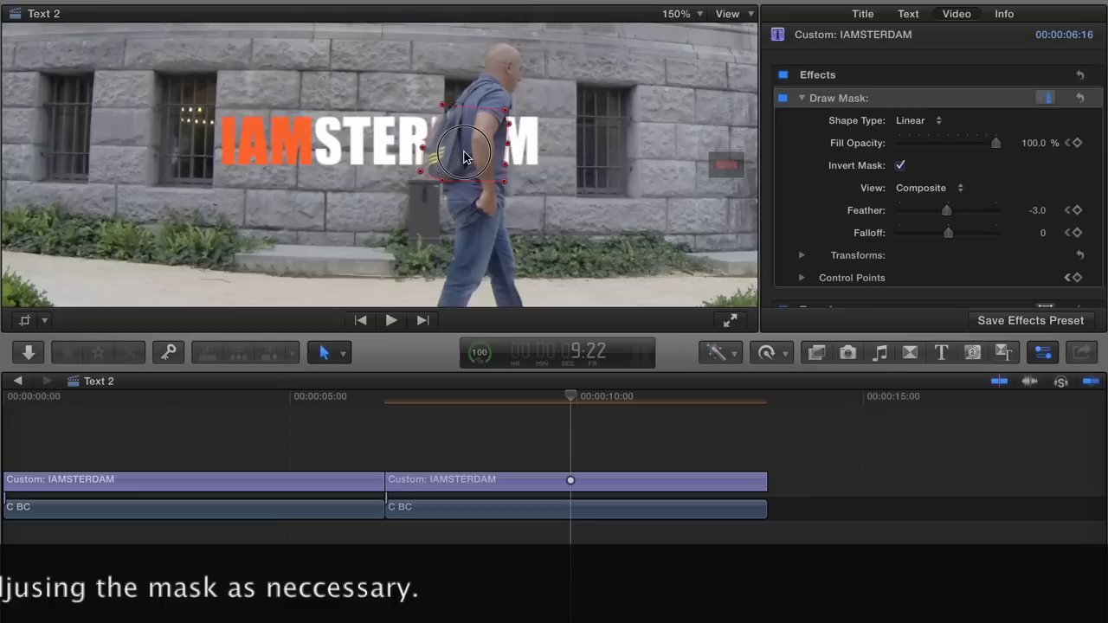
{"action": "key", "text": "Right"}
{"action": "key", "text": "Right"}
{"action": "key", "text": "Right"}
{"action": "key", "text": "Right"}
{"action": "left_click_drag", "start_coordinate": [451, 159], "coordinate": [594, 165]}
{"action": "key", "text": "Right"}
{"action": "key", "text": "Right"}
{"action": "key", "text": "Right"}
{"action": "key", "text": "Right"}
{"action": "key", "text": "Right"}
{"action": "key", "text": "Right"}
{"action": "key", "text": "Right"}
{"action": "key", "text": "Right"}
{"action": "key", "text": "Right"}
{"action": "key", "text": "Right"}
{"action": "key", "text": "Right"}
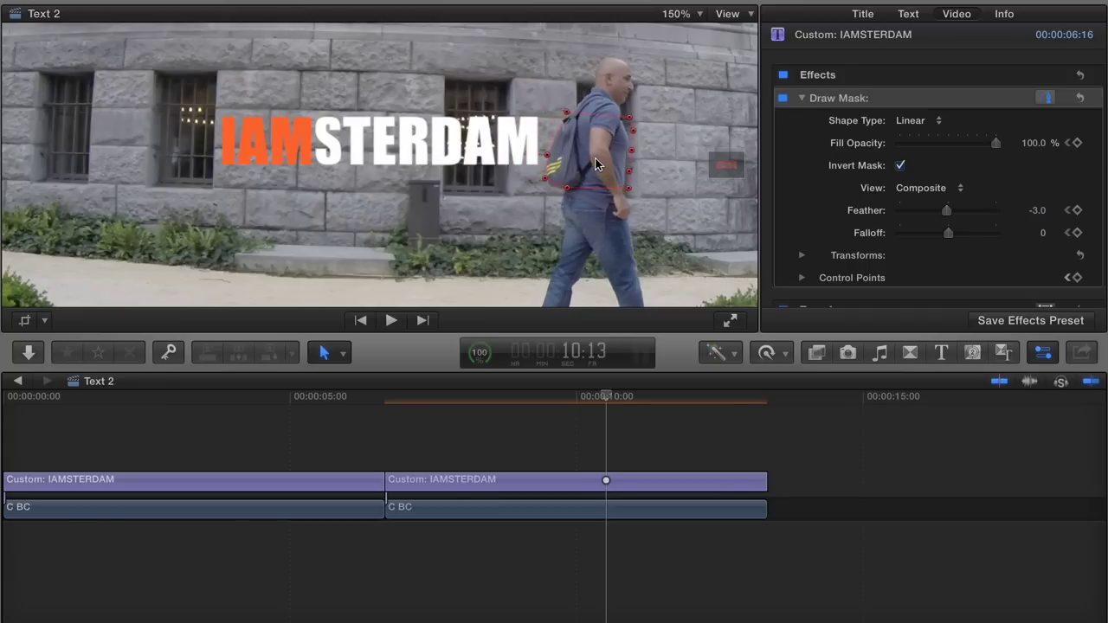
{"action": "key", "text": "s"}
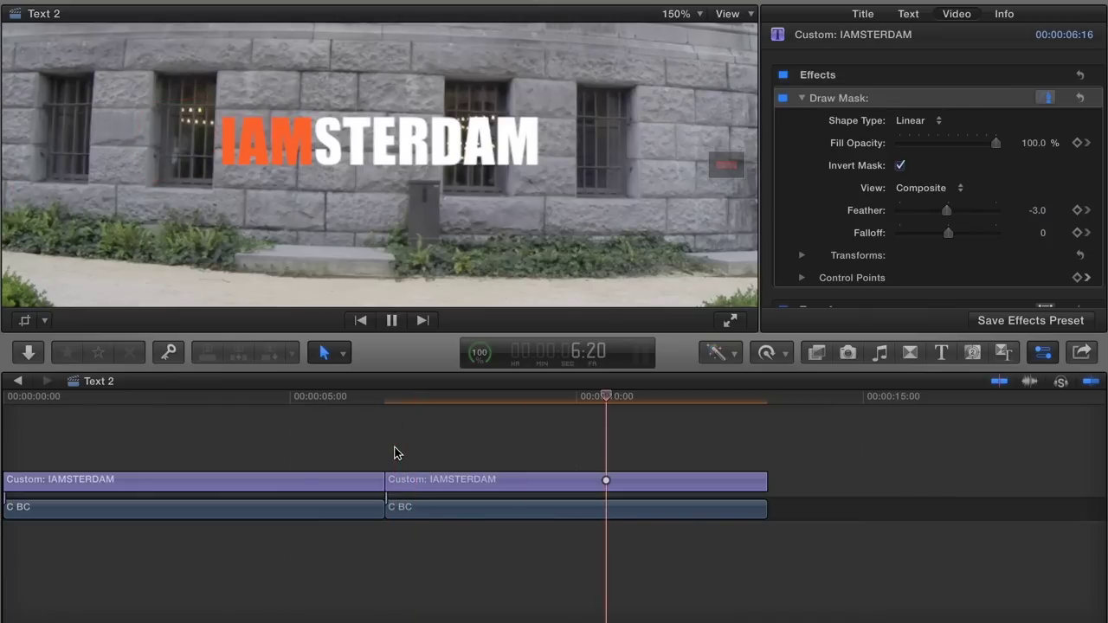
Jump to 9:05, hide the mask outline, and move the playhead to 10:20 for review.
{"action": "left_click", "coordinate": [531, 451]}
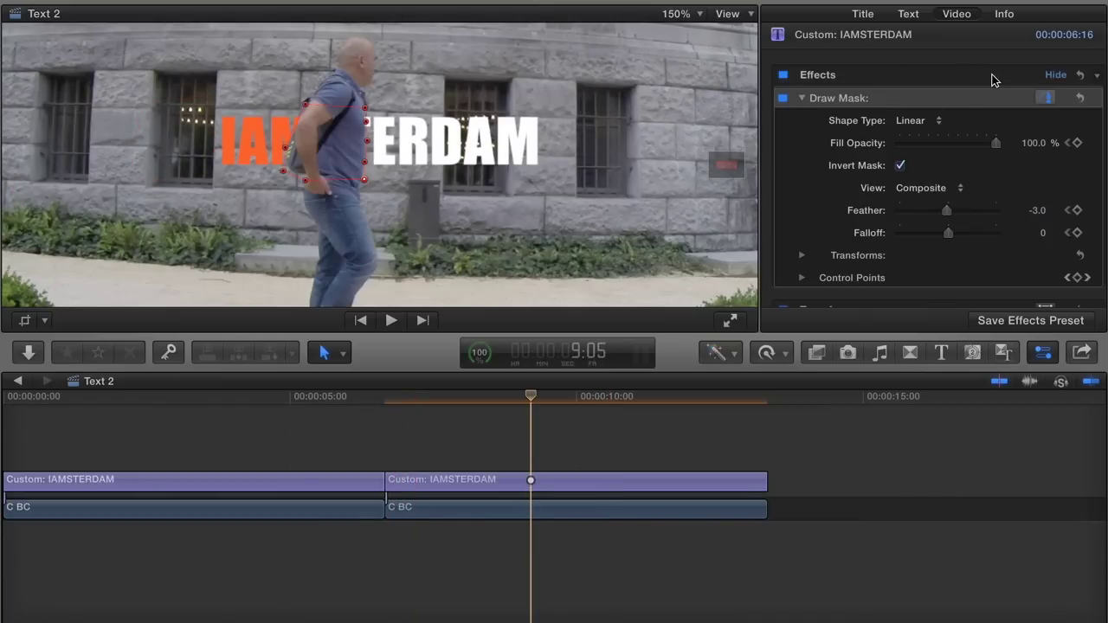
{"action": "left_click", "coordinate": [1046, 98]}
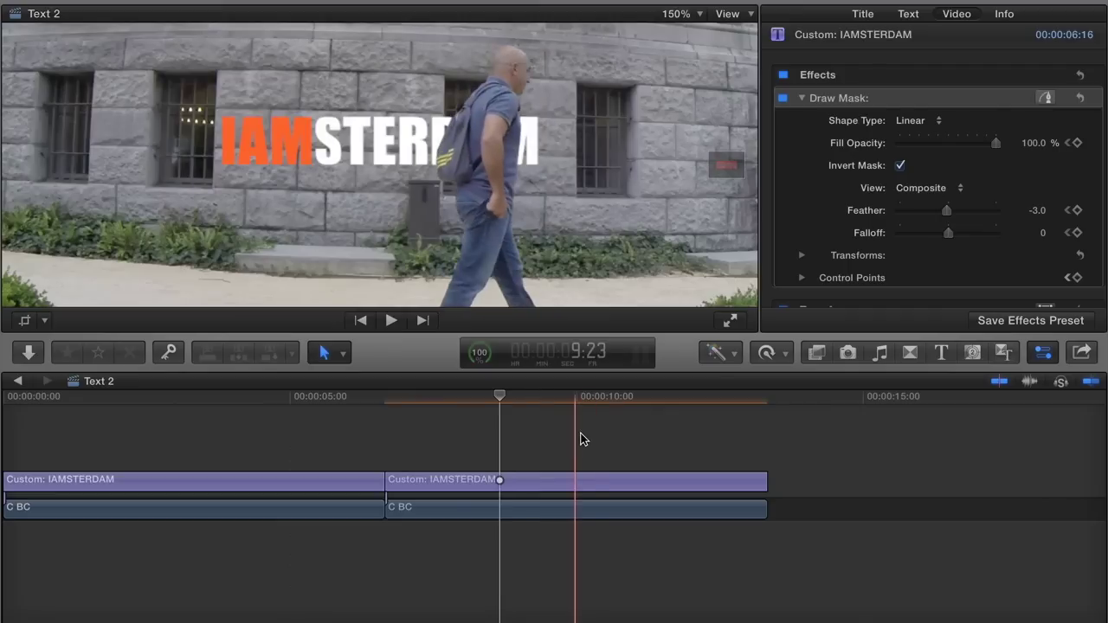
{"action": "left_click", "coordinate": [625, 445]}
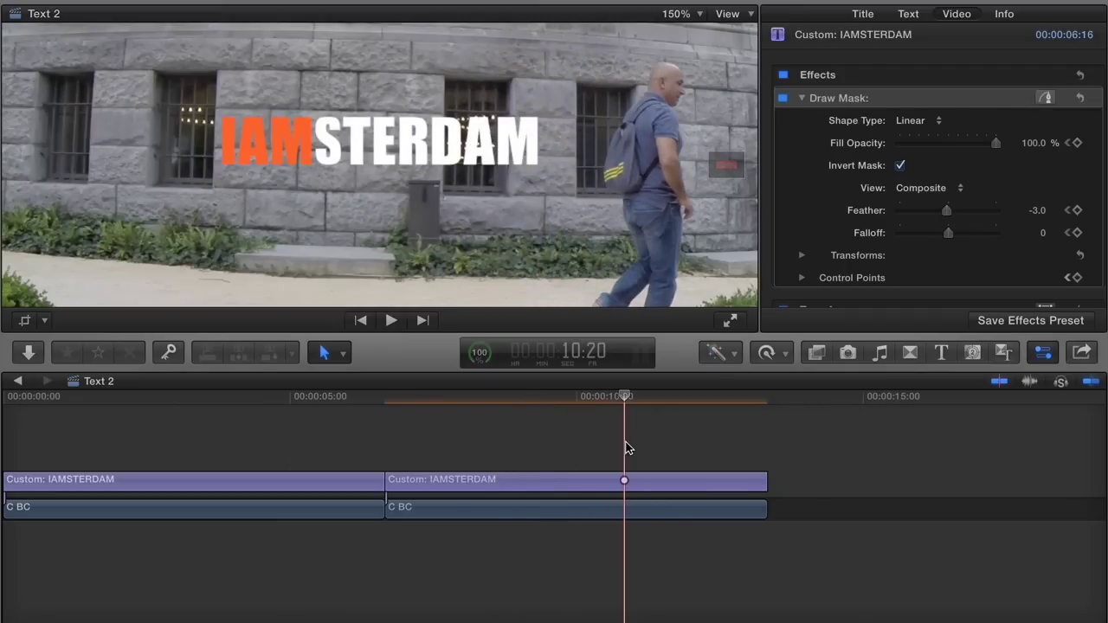